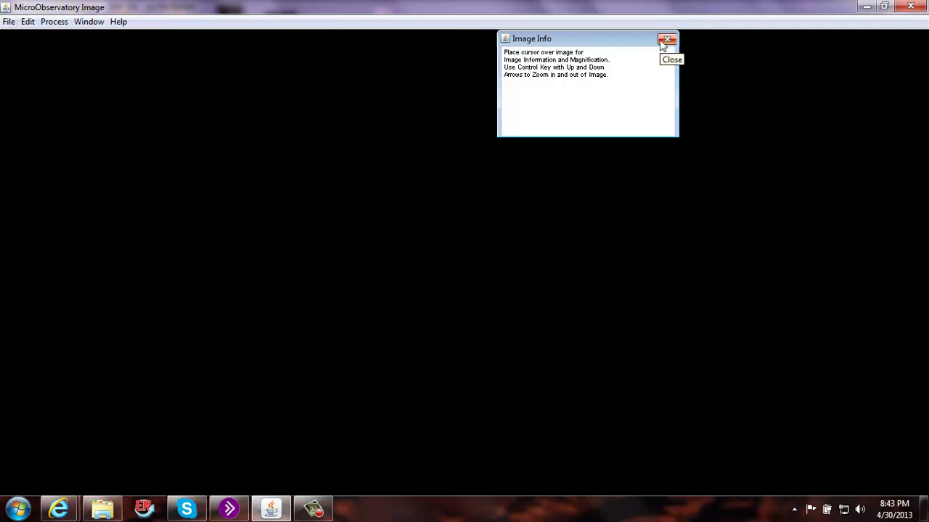
Close the Image Info window and open EagleNebula_red.FITS from the MicroObservatory Images folder on the local disk.
click(664, 41)
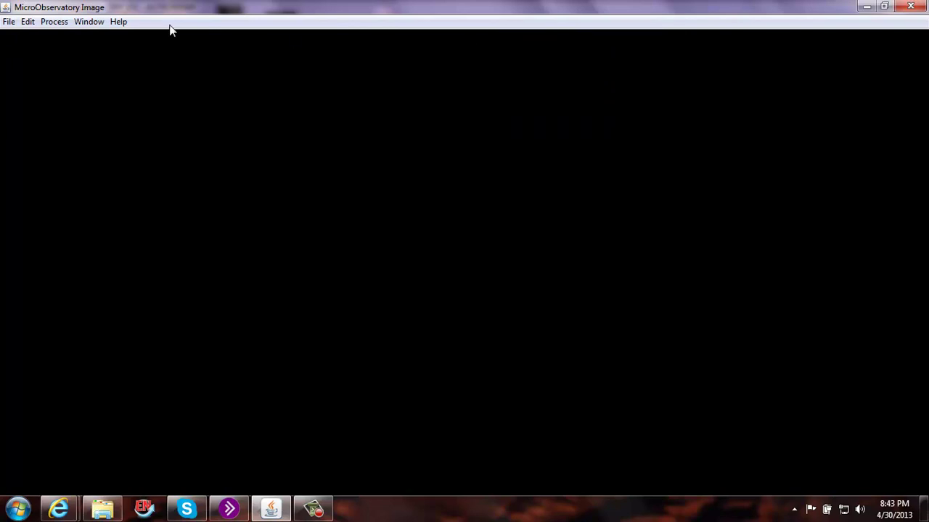
click(10, 23)
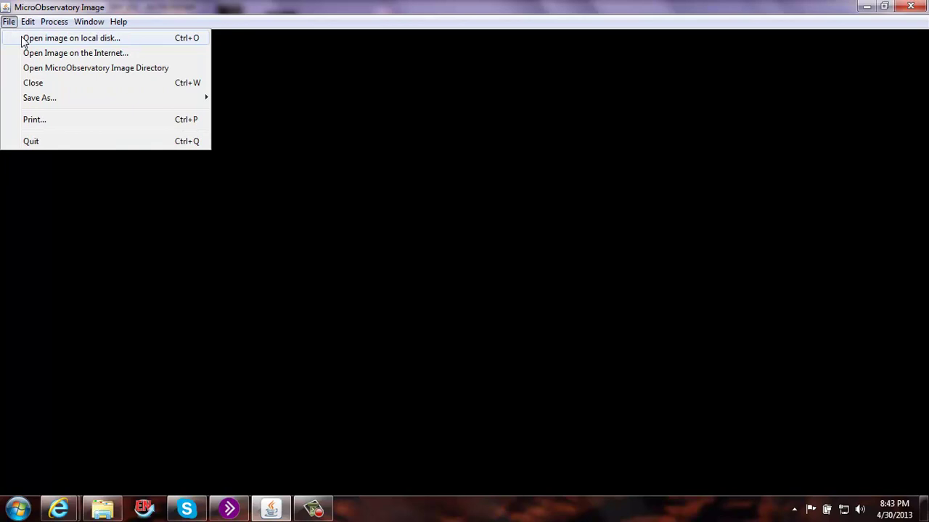
click(24, 40)
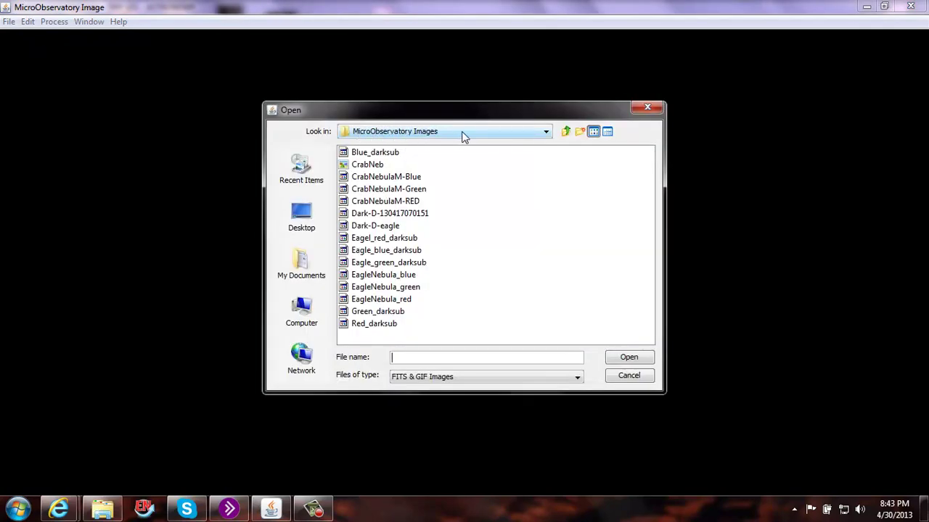
click(396, 304)
click(624, 360)
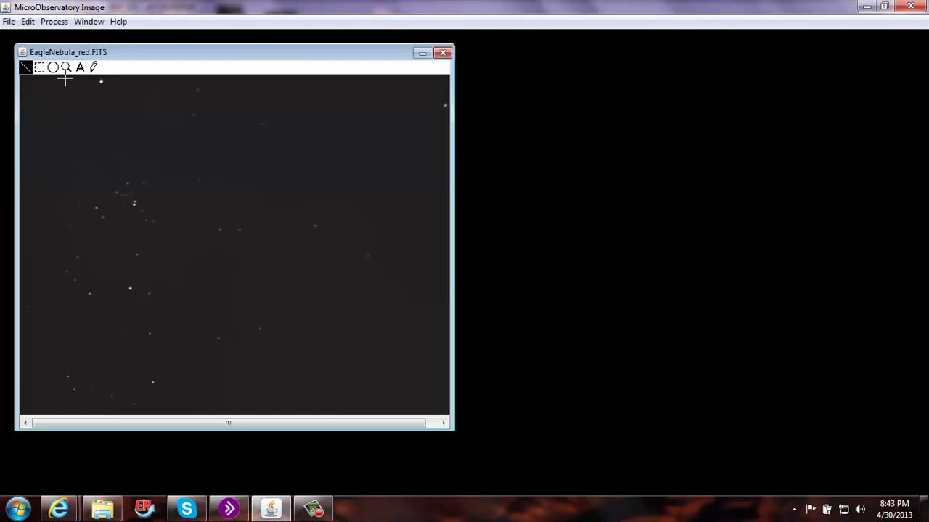
Open EagleNebula_green.FITS and EagleNebula_blue.FITS from the local disk.
click(9, 24)
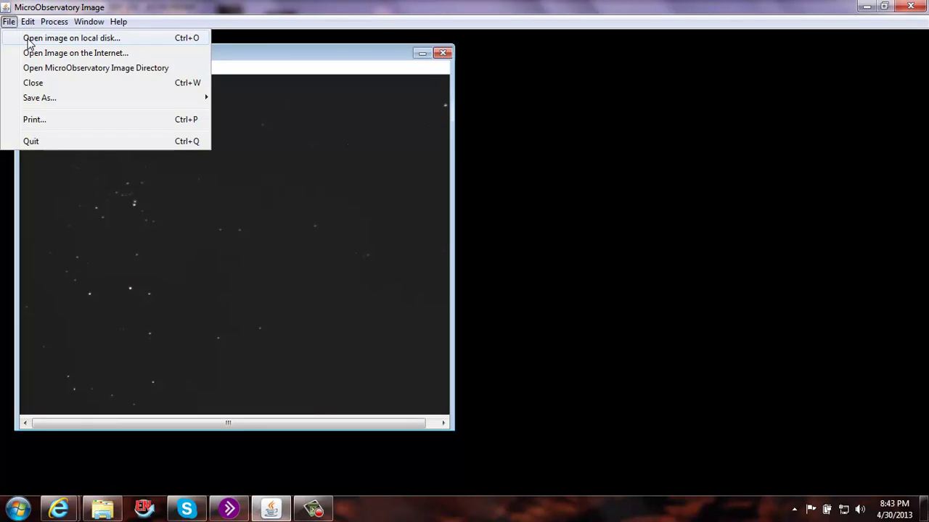
click(29, 42)
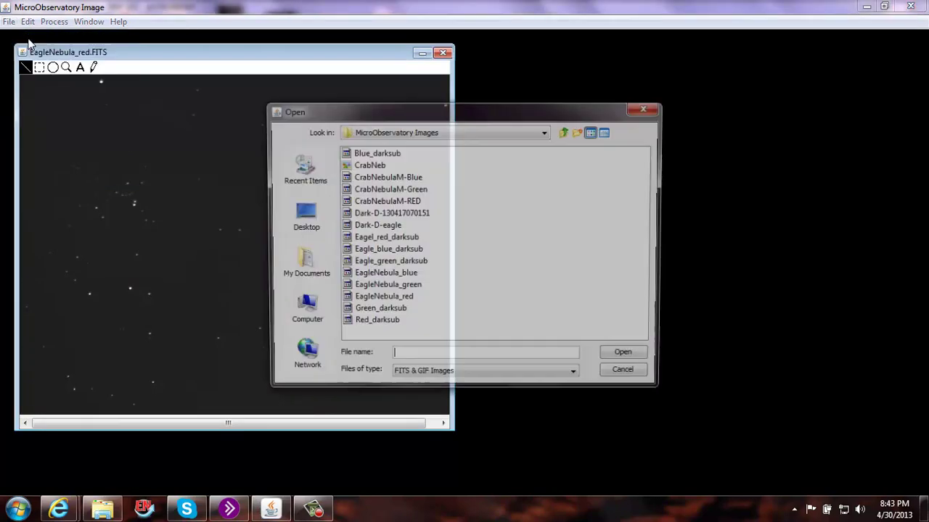
click(385, 286)
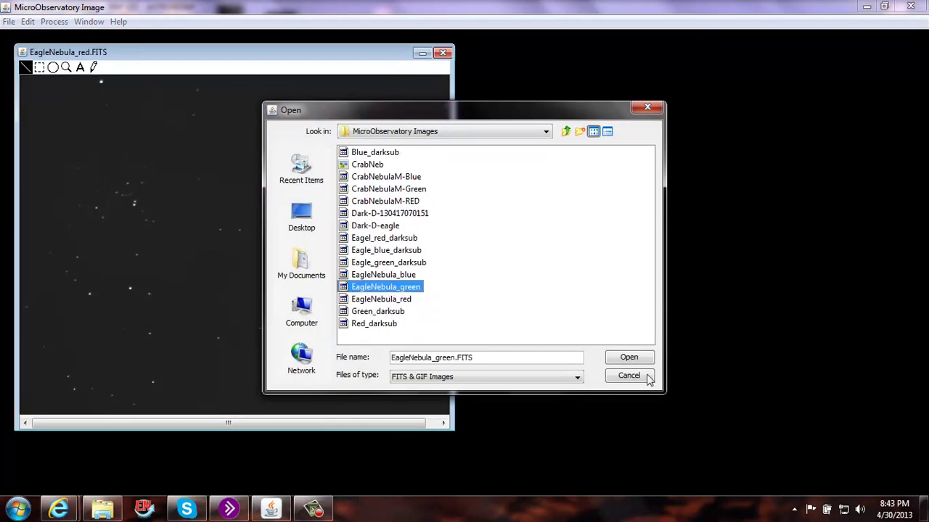
click(630, 358)
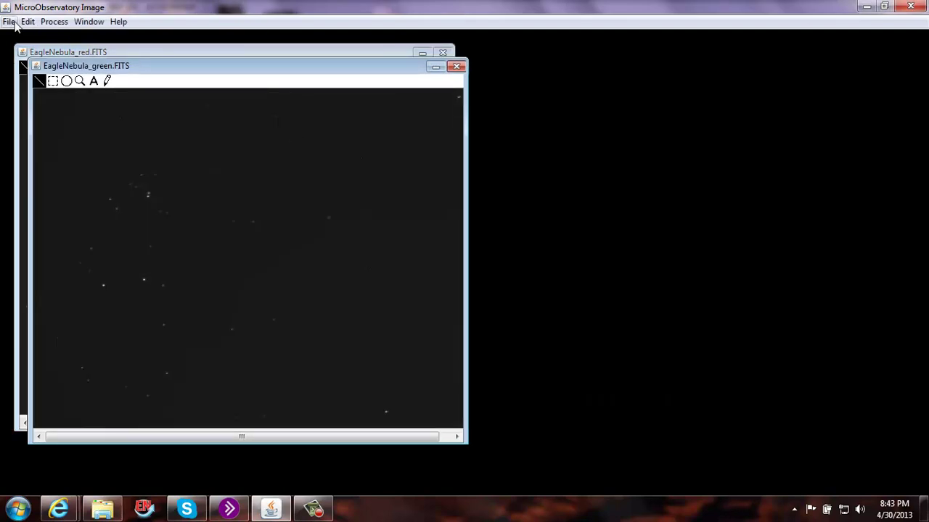
click(9, 21)
click(42, 37)
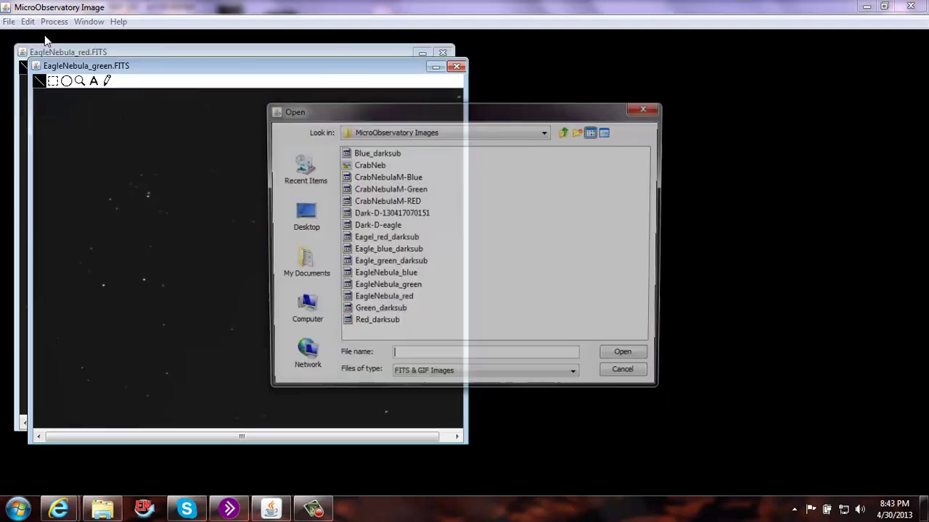
click(377, 275)
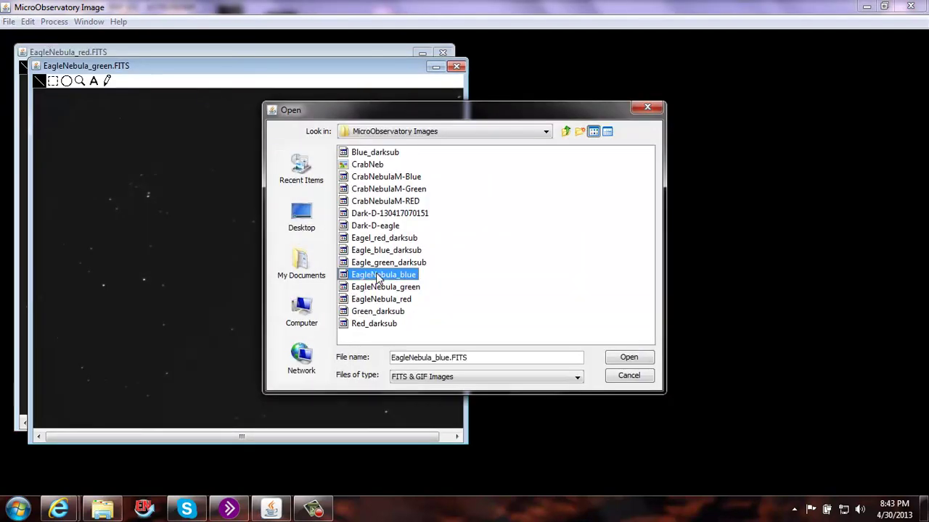
click(638, 363)
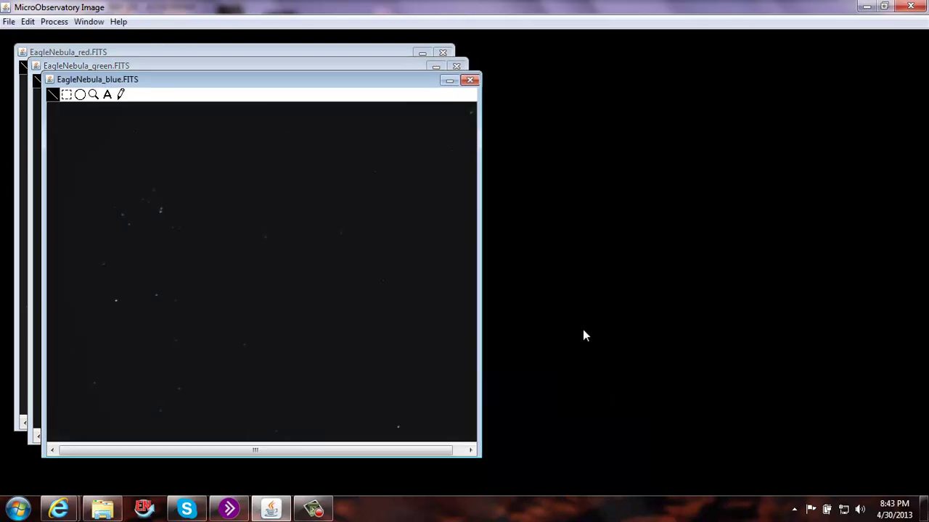
Open the dark frame Dark-D-eagle.FITS from the local disk.
click(9, 22)
click(47, 41)
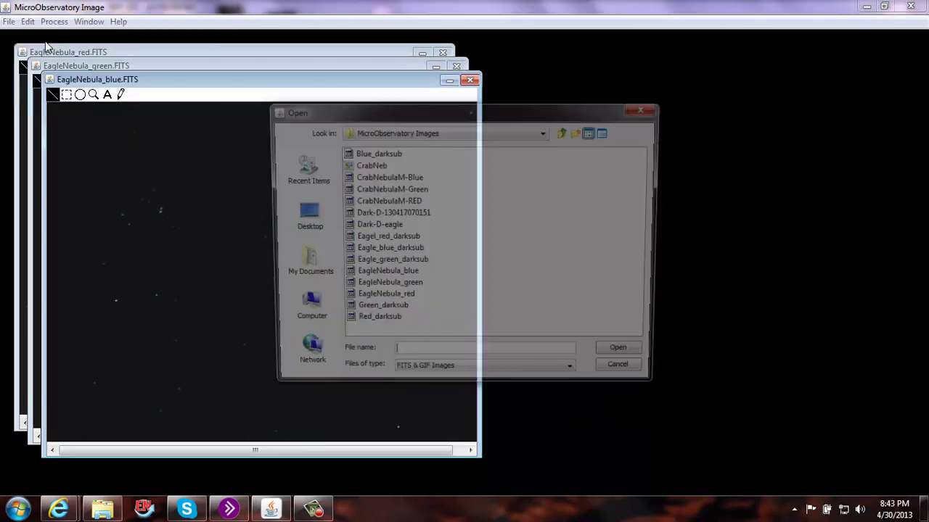
click(386, 226)
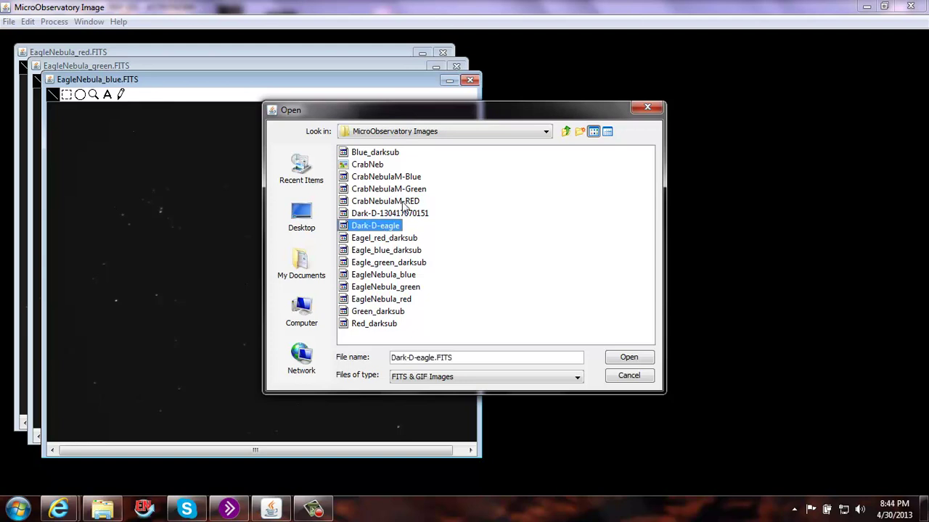
click(628, 361)
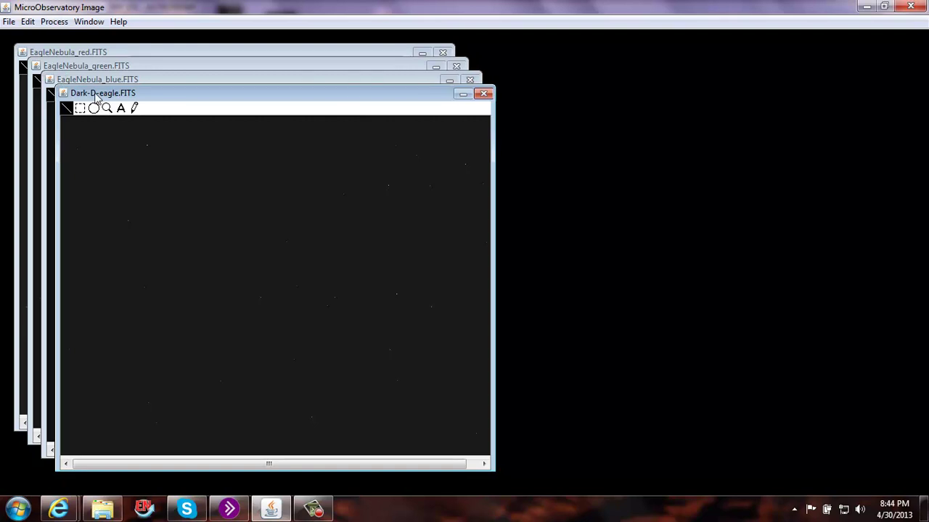
Auto-adjust the display range of Dark-D-eagle.FITS with Adjust Image and move its window clear of the Eagle Nebula images.
click(56, 23)
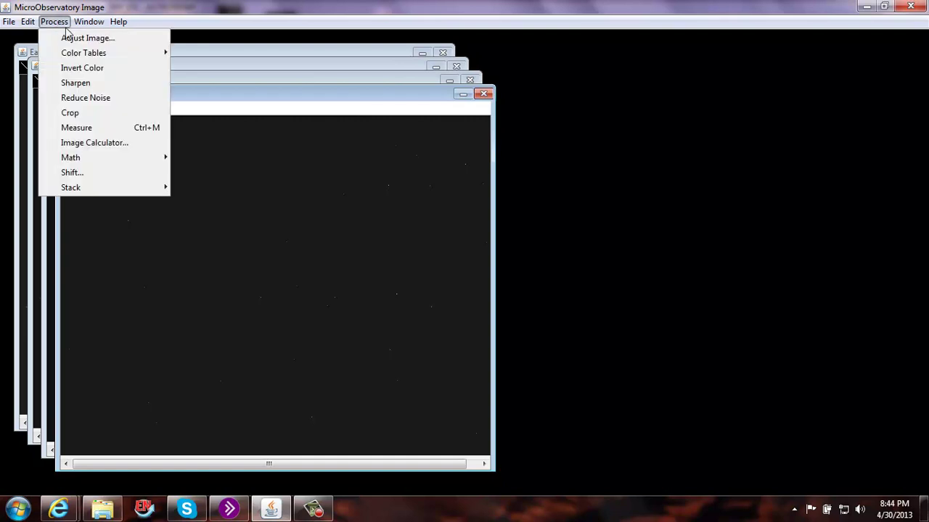
click(75, 44)
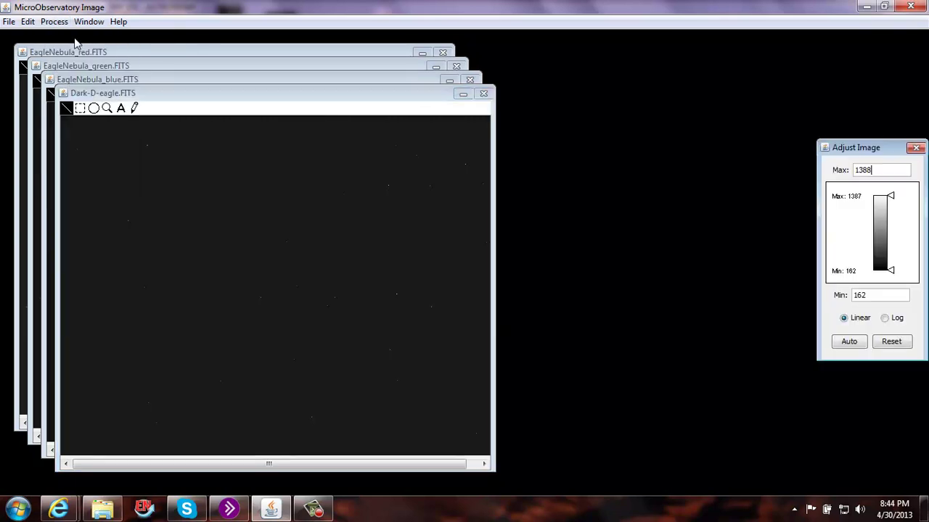
click(838, 146)
drag(838, 146, 766, 126)
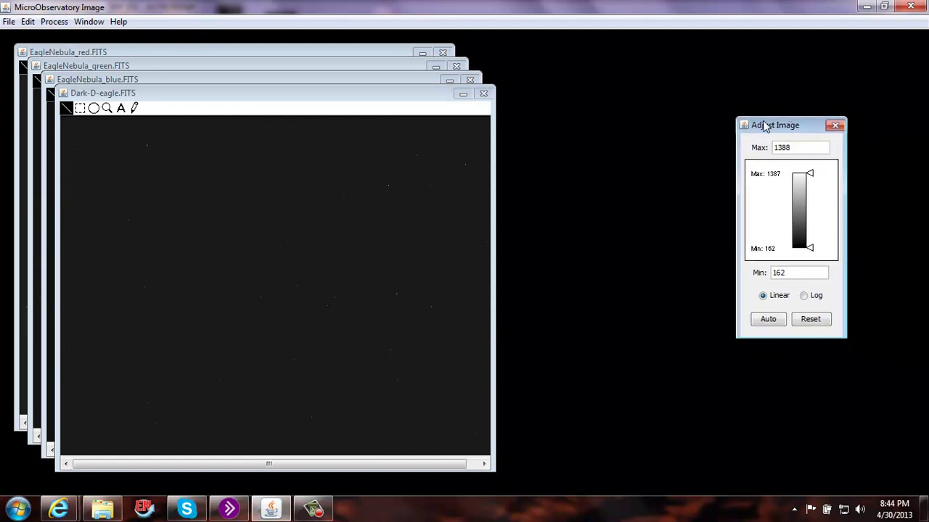
click(356, 89)
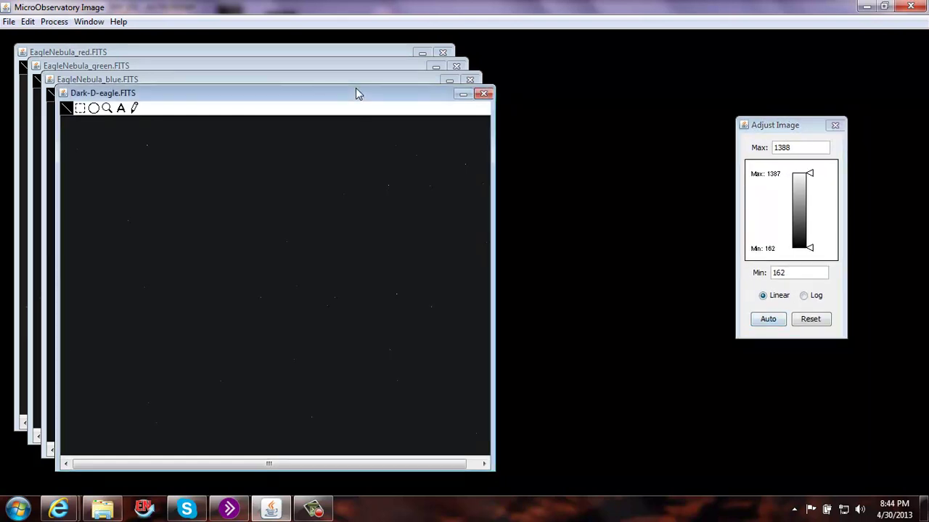
click(768, 320)
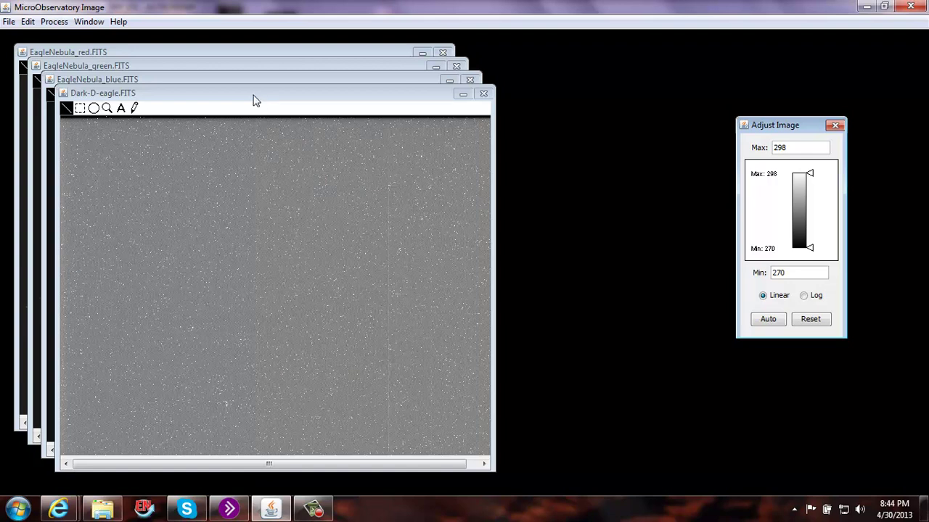
drag(253, 100, 690, 64)
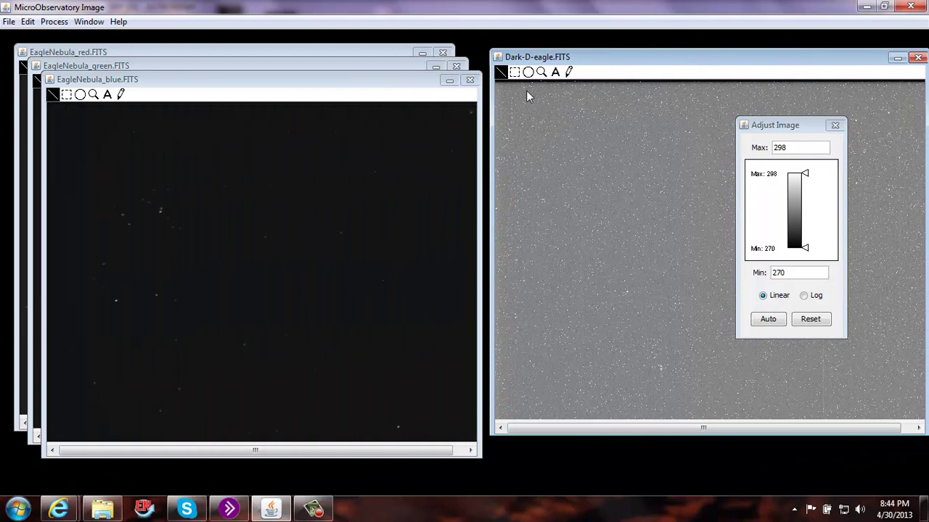
Auto-adjust EagleNebula_blue.FITS and EagleNebula_green.FITS, moving each image window over beside the dark frame.
click(152, 80)
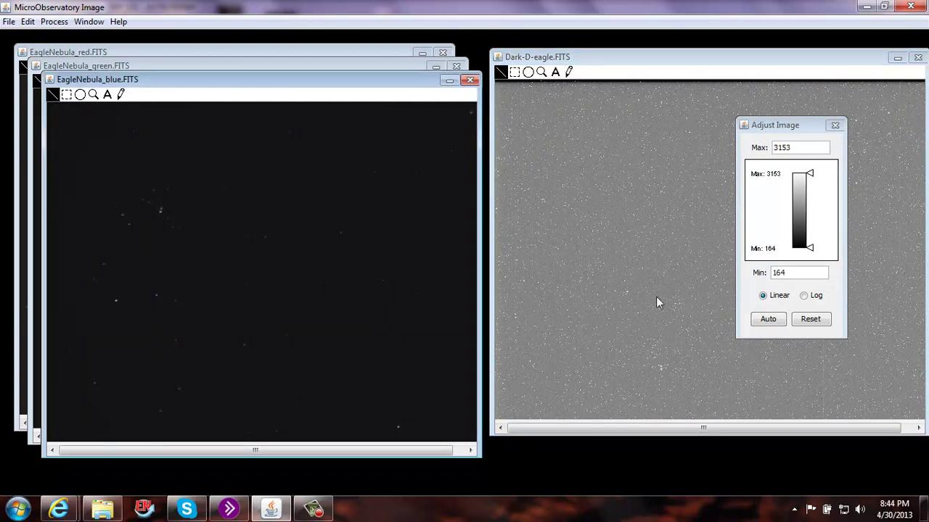
click(763, 323)
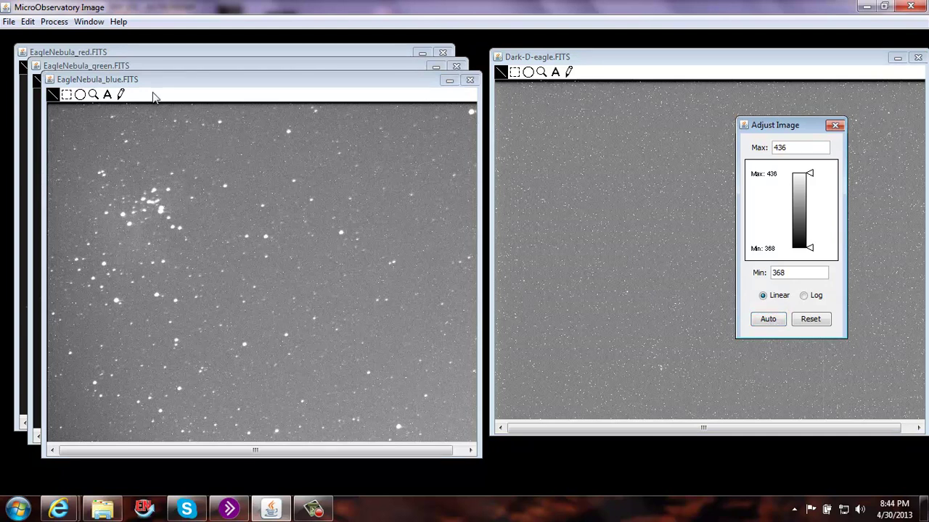
drag(219, 78, 688, 96)
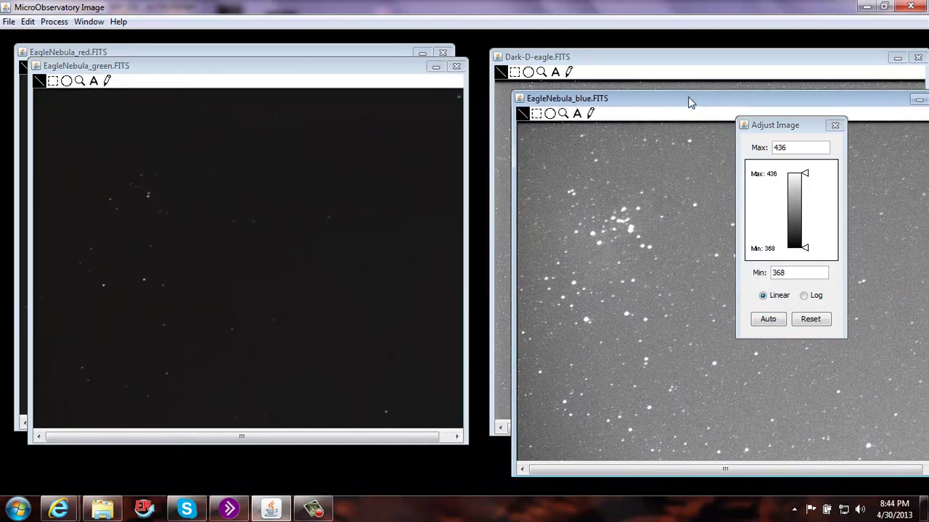
click(160, 70)
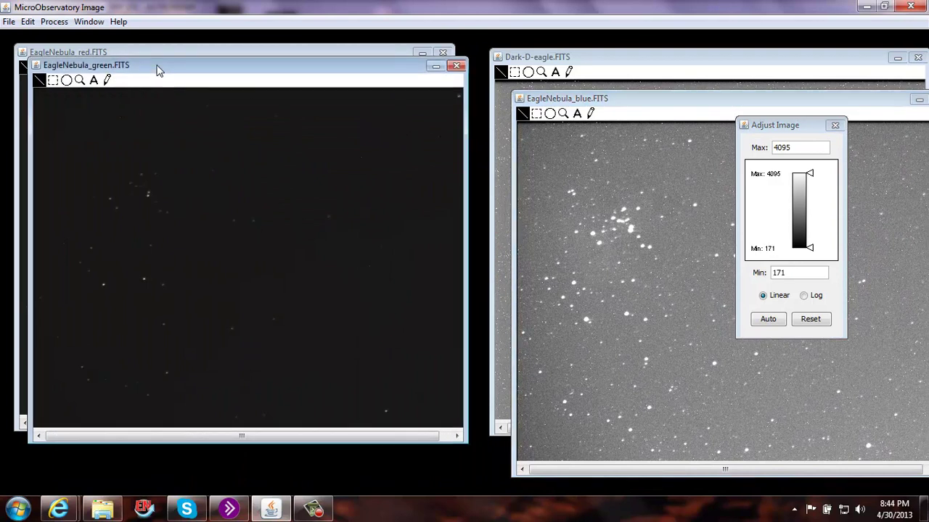
click(757, 322)
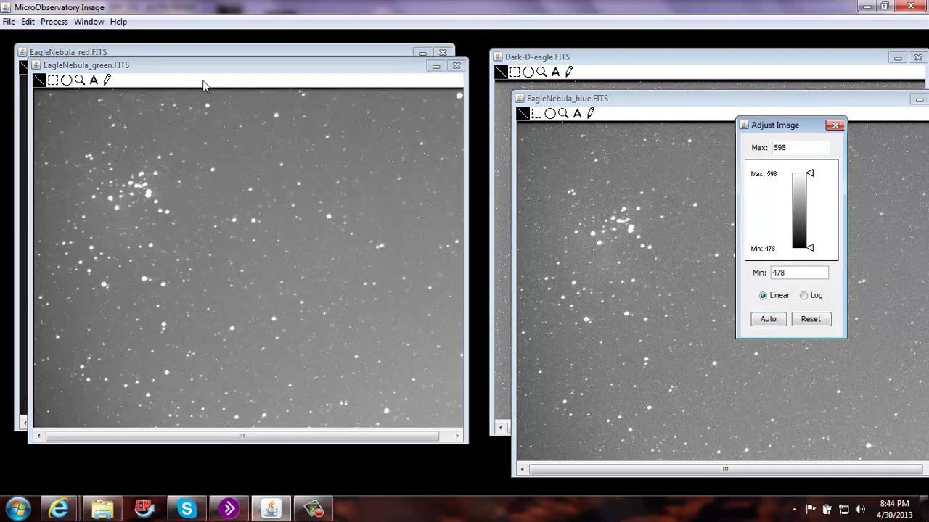
drag(201, 64, 688, 140)
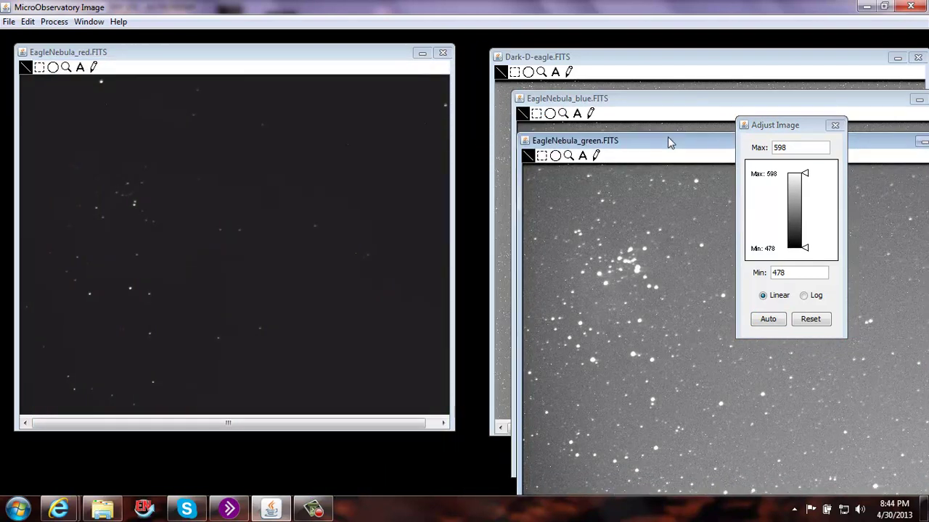
Auto-adjust EagleNebula_red.FITS and move the green and blue image windows back over it, leaving the dark frame separate.
click(228, 52)
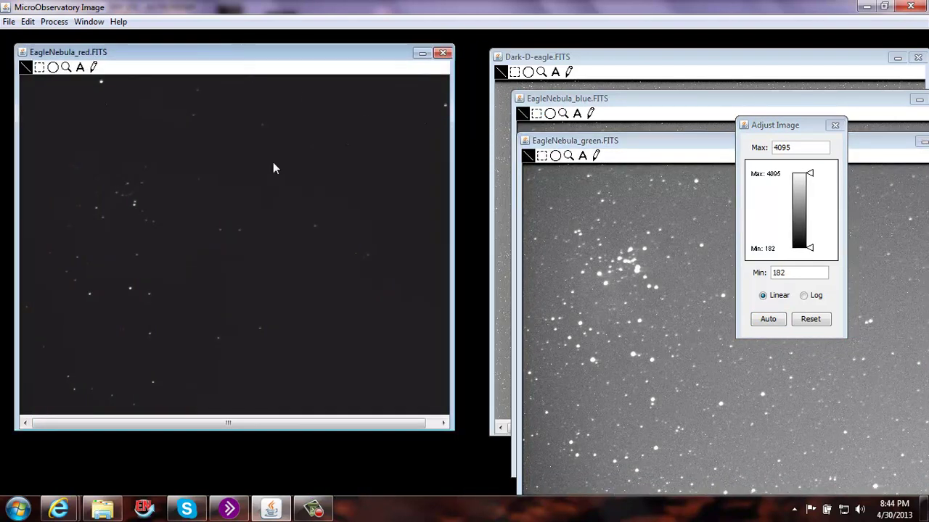
click(768, 320)
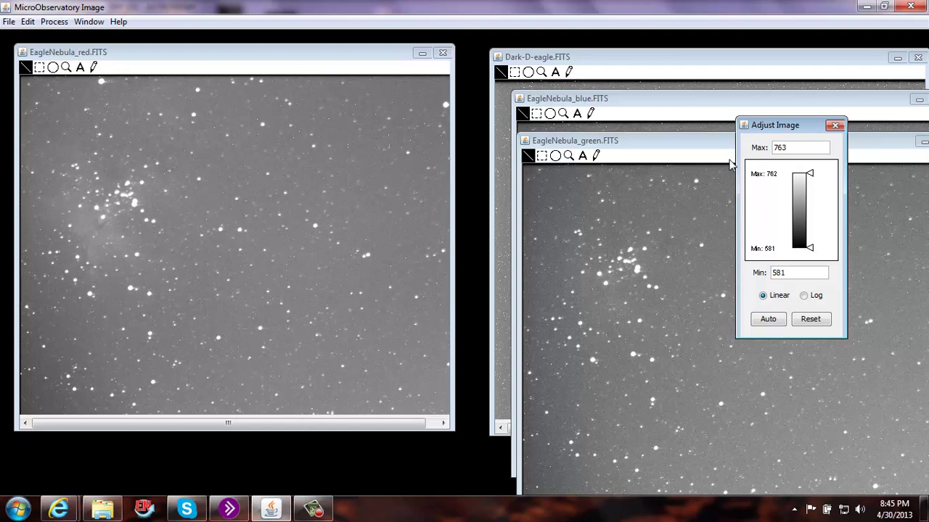
drag(678, 145, 208, 97)
drag(622, 98, 164, 132)
click(603, 65)
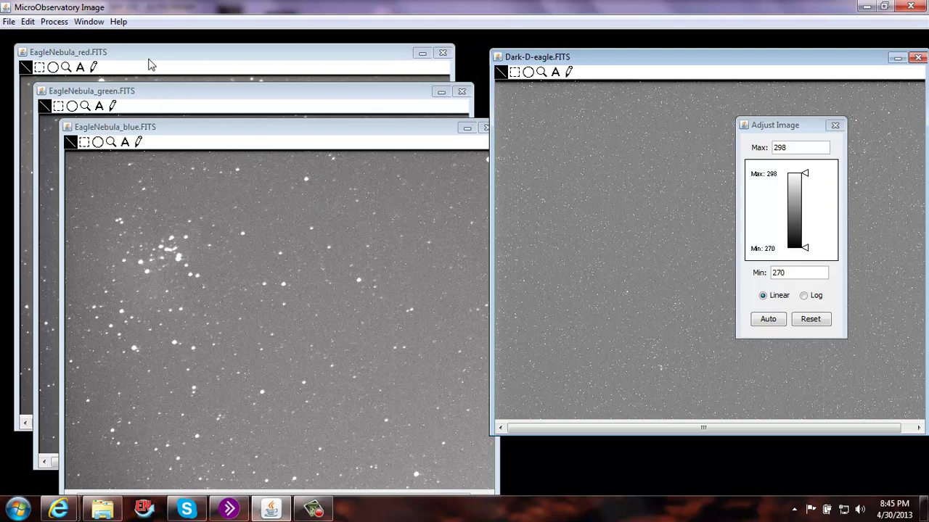
Subtract Dark-D-eagle.FITS from EagleNebula_blue.FITS with the Image Calculator, creating the result in a new window.
click(179, 131)
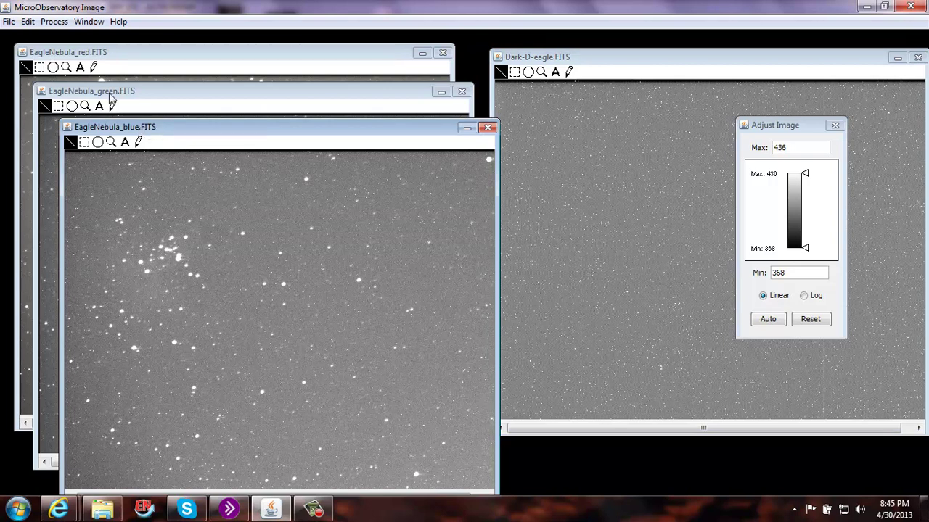
click(54, 21)
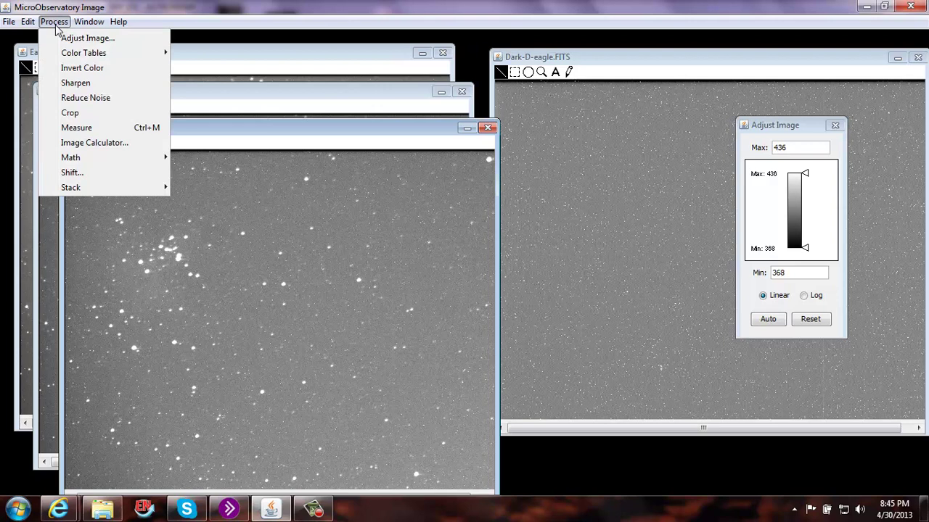
click(71, 146)
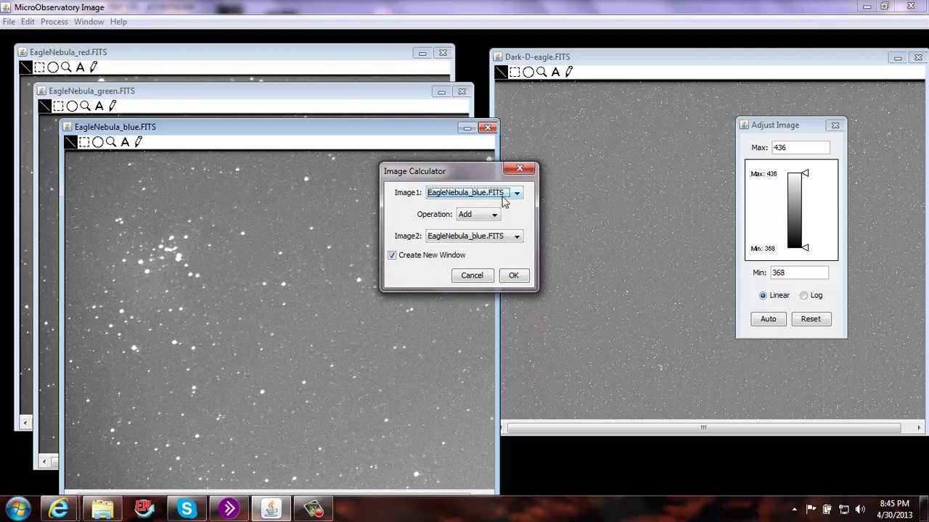
click(492, 217)
click(495, 218)
click(491, 239)
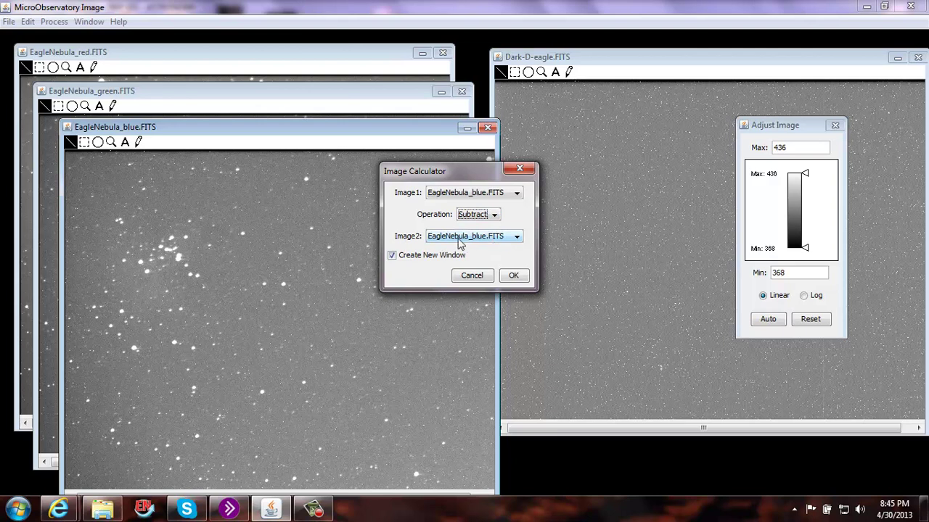
click(504, 245)
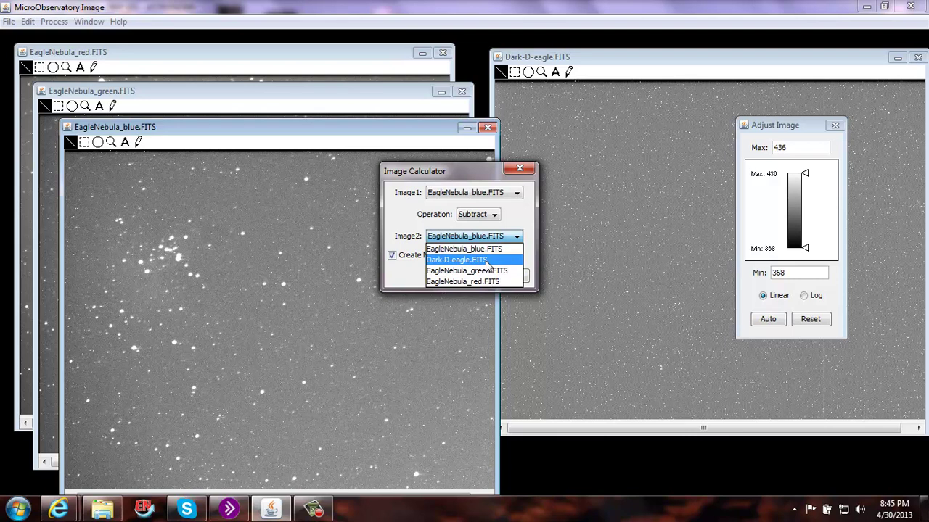
click(485, 261)
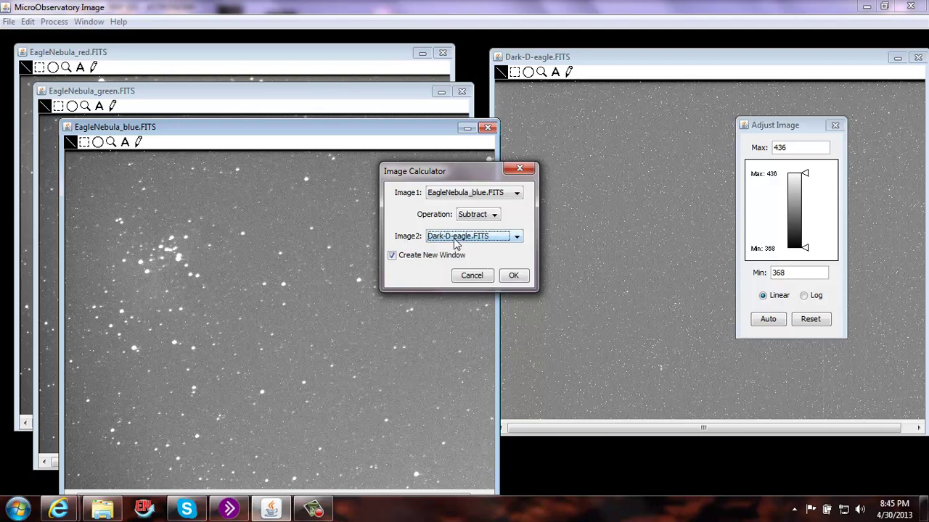
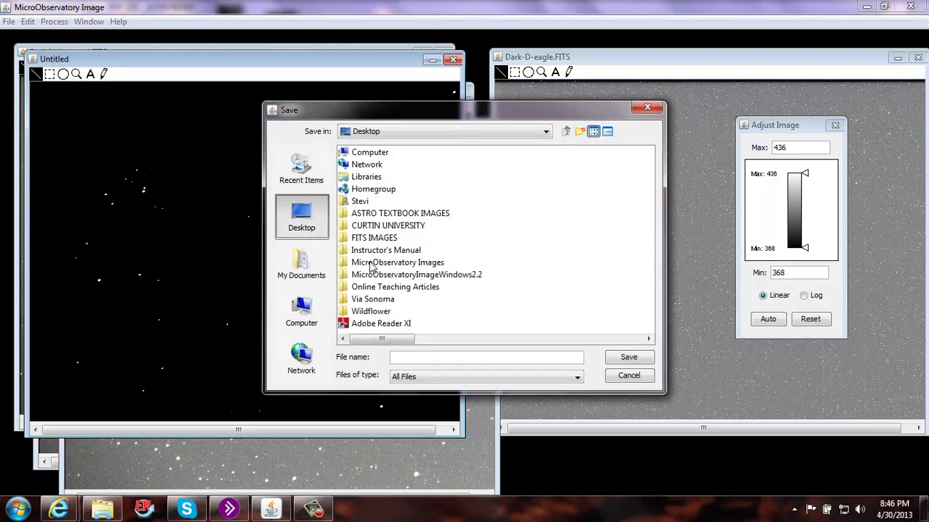
Save the dark-subtracted blue image in the MicroObservatory Images folder as EagleNub_blue_darksub.FITS.
double_click(370, 264)
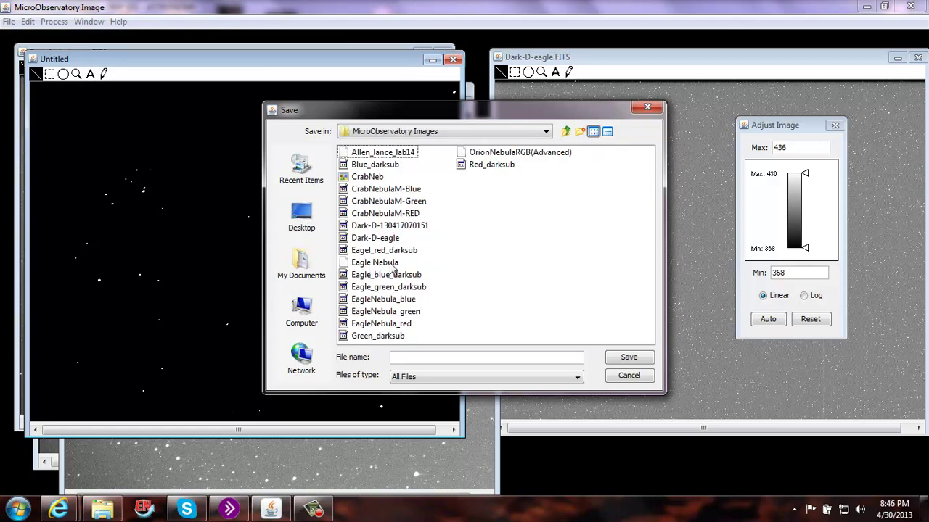
click(451, 357)
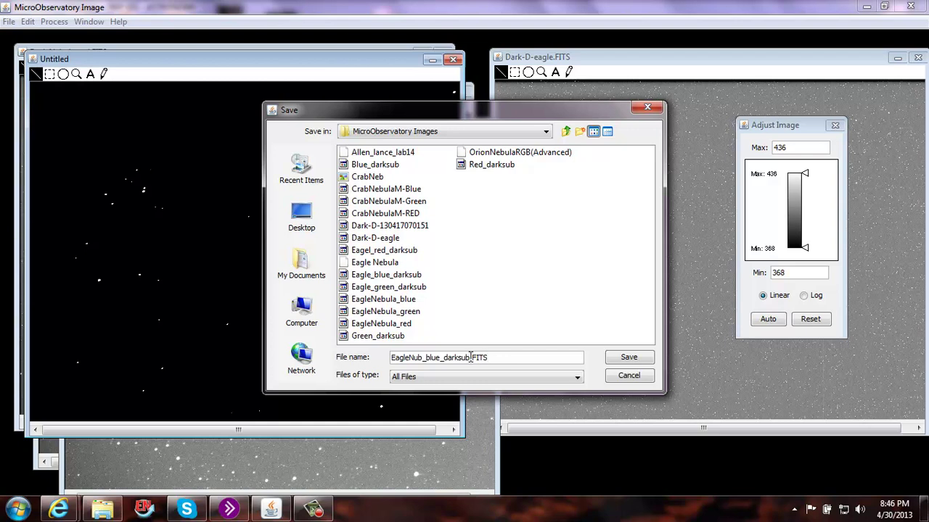
click(625, 359)
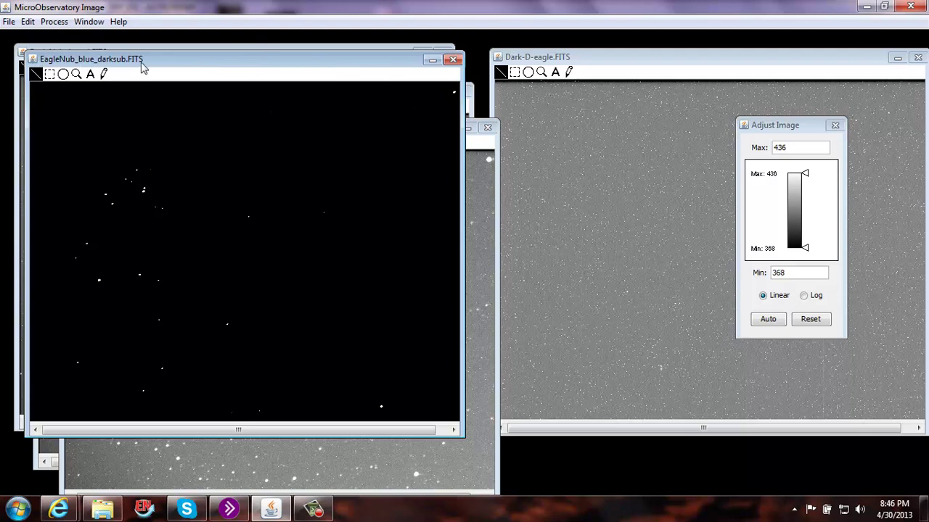
Move the EagleNub_blue_darksub.FITS window clear of the original images and close EagleNebula_blue.FITS without saving it.
drag(141, 63, 158, 71)
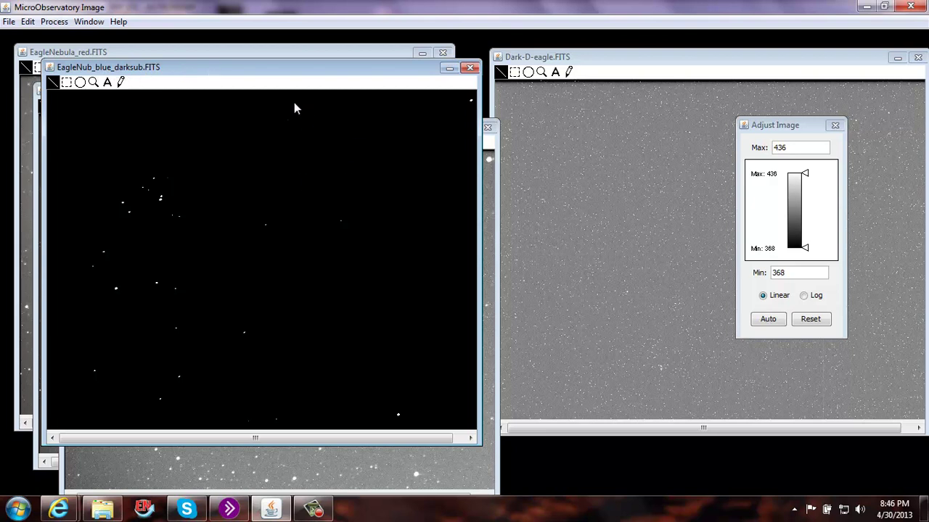
drag(278, 70, 346, 185)
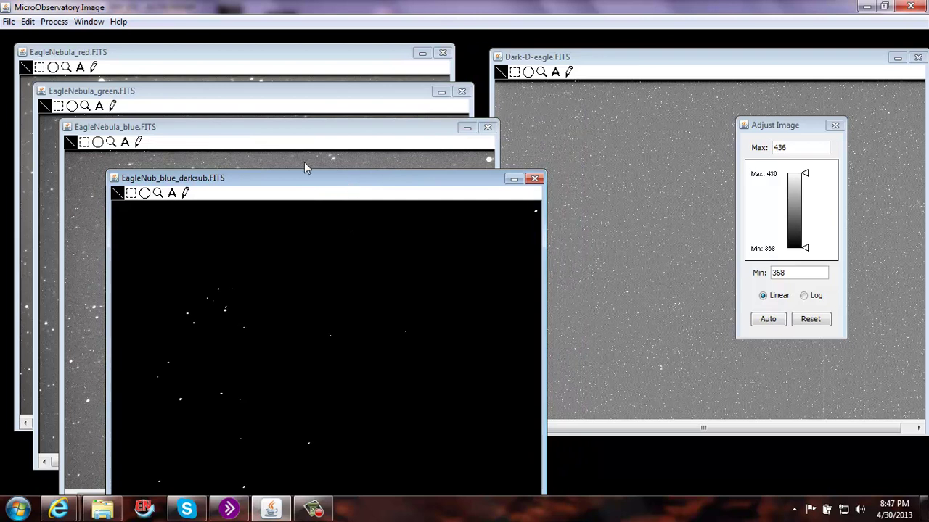
click(162, 131)
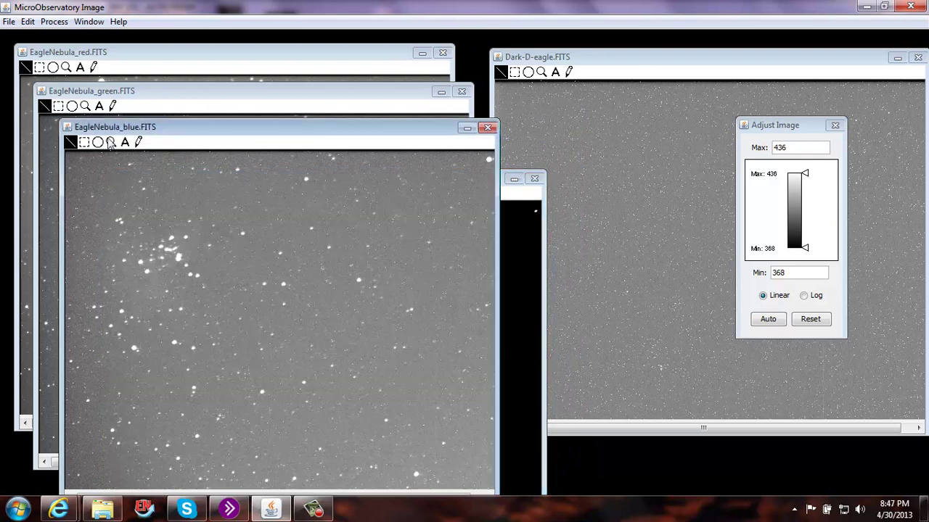
click(488, 129)
click(493, 268)
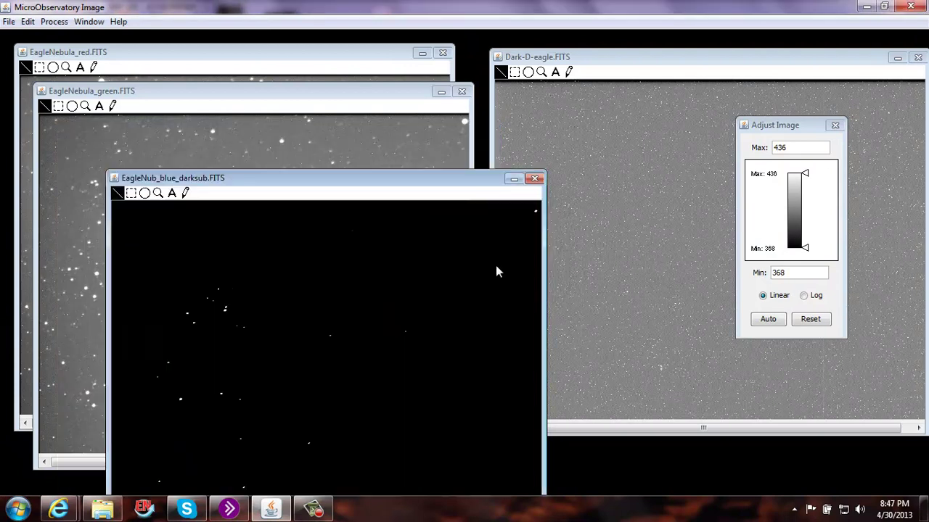
Subtract Dark-D-eagle.FITS from EagleNebula_green.FITS with the Image Calculator, creating the result in a new window.
click(254, 95)
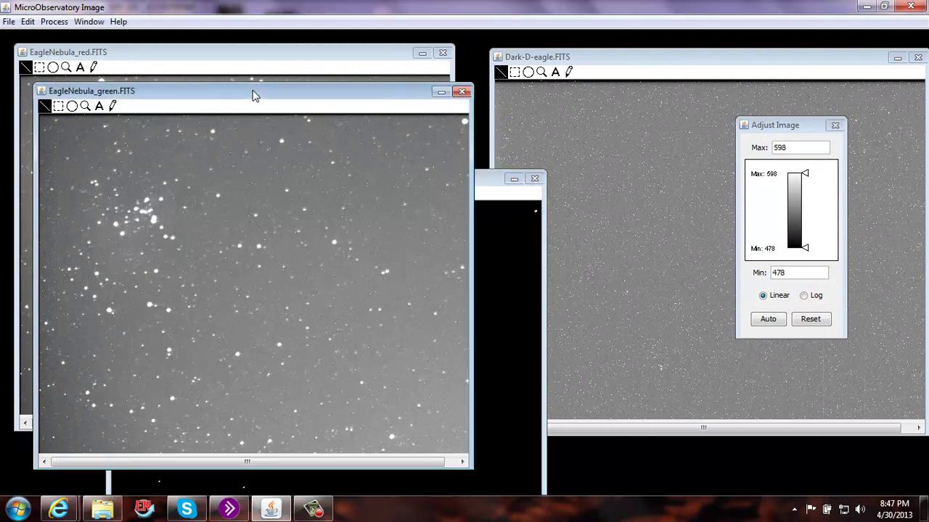
click(54, 22)
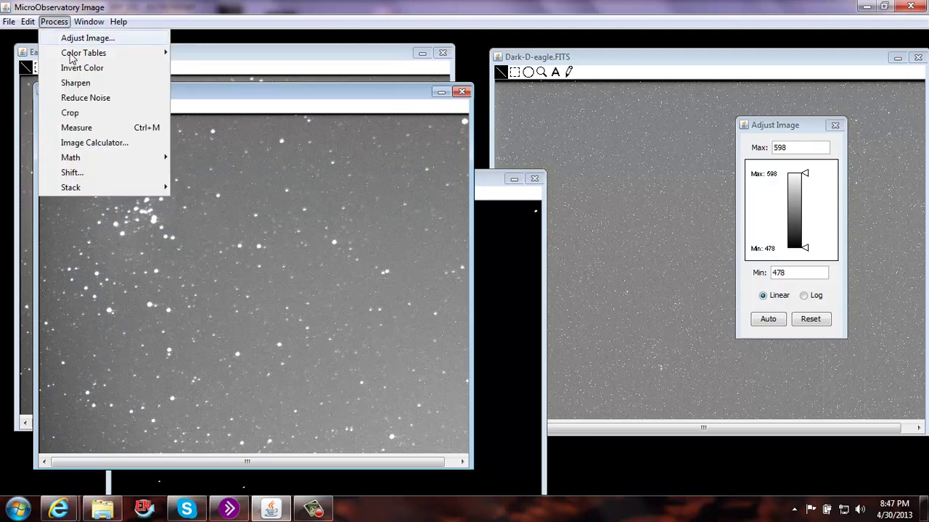
click(72, 143)
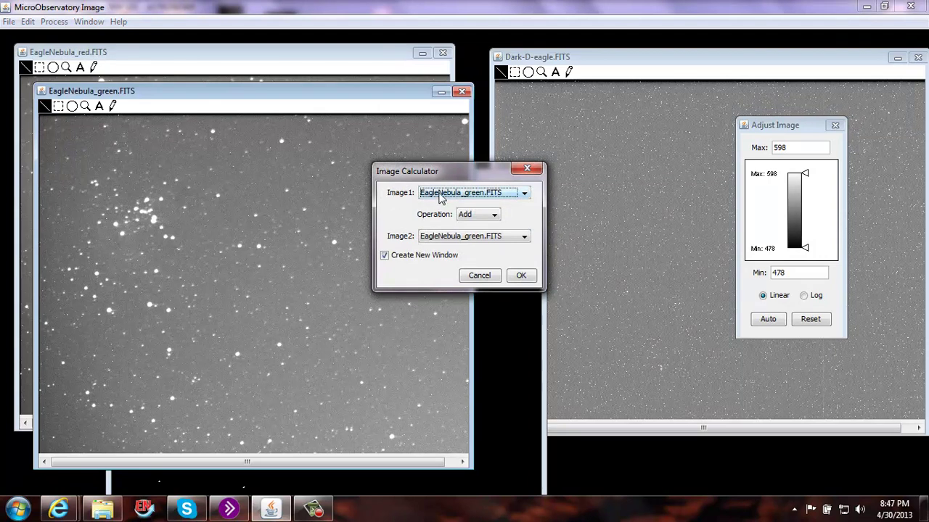
click(496, 217)
click(479, 241)
click(432, 241)
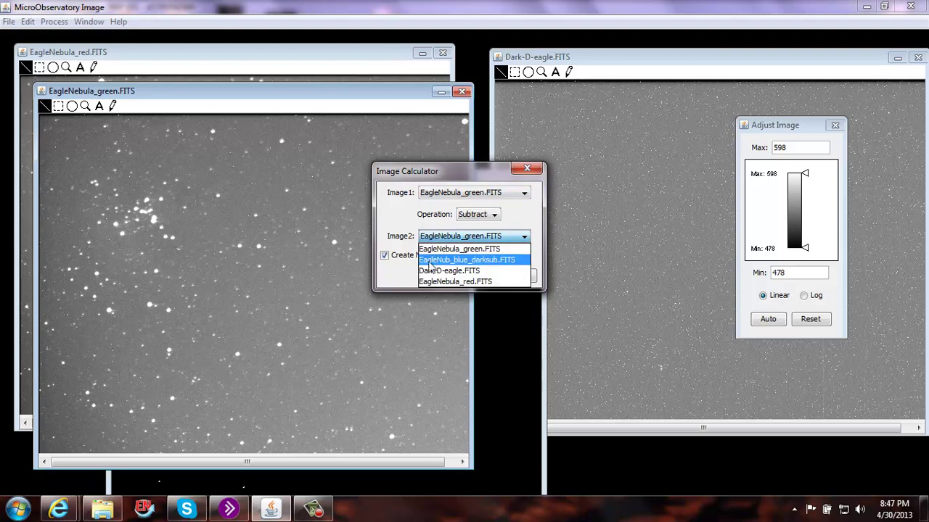
click(434, 271)
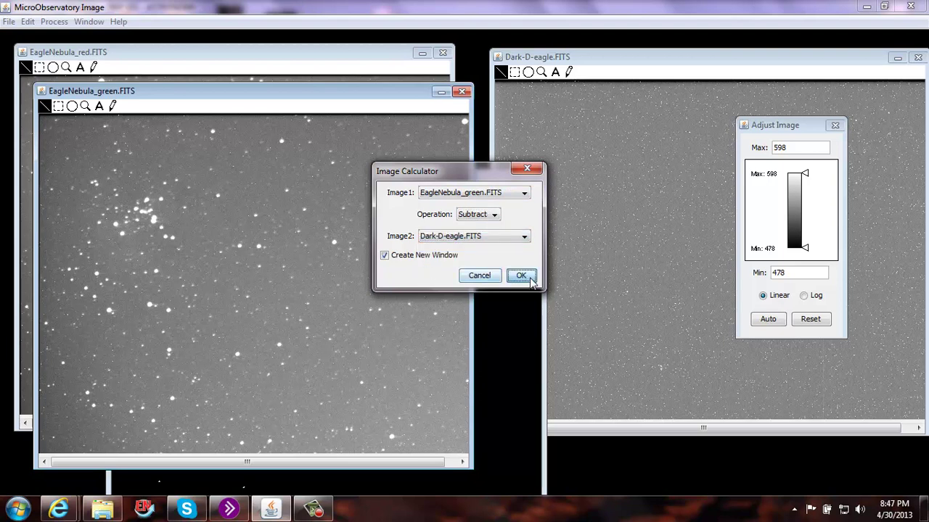
click(530, 281)
Save the dark-subtracted green image in FITS format as EagleNub_green_darksub.FITS in the MicroObservatory Images folder on the Desktop.
click(7, 23)
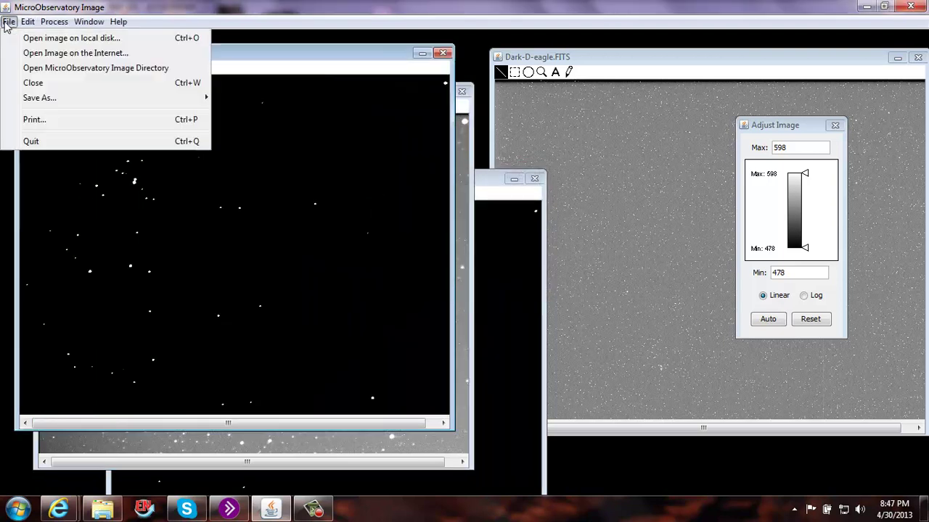
mouse_move(29, 99)
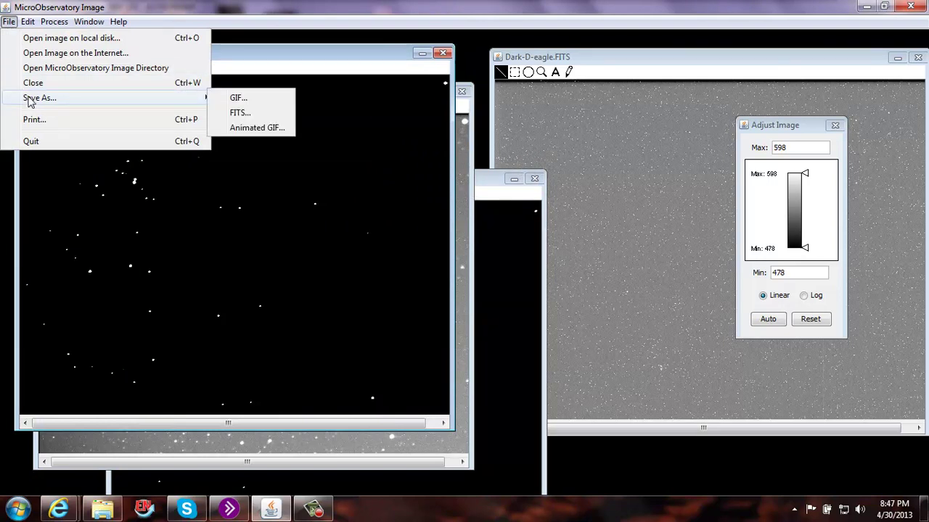
click(238, 115)
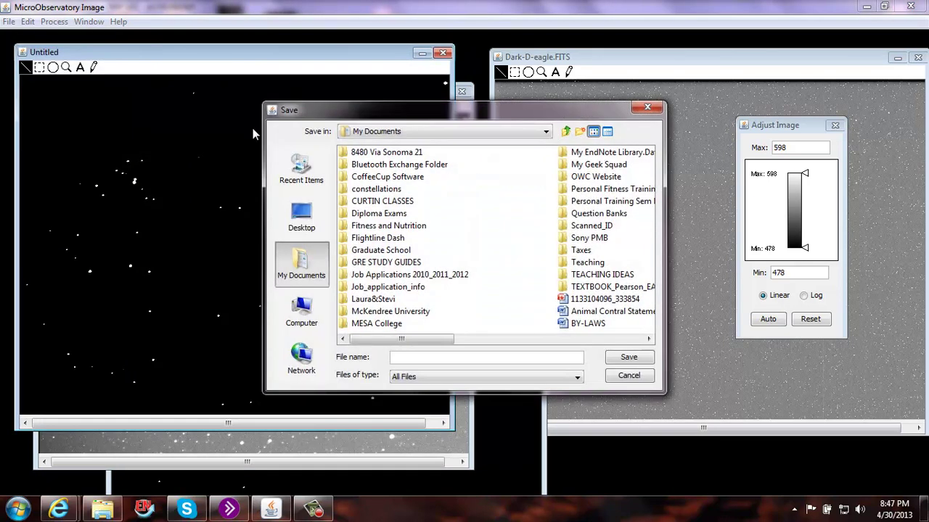
click(301, 218)
click(390, 263)
double_click(390, 263)
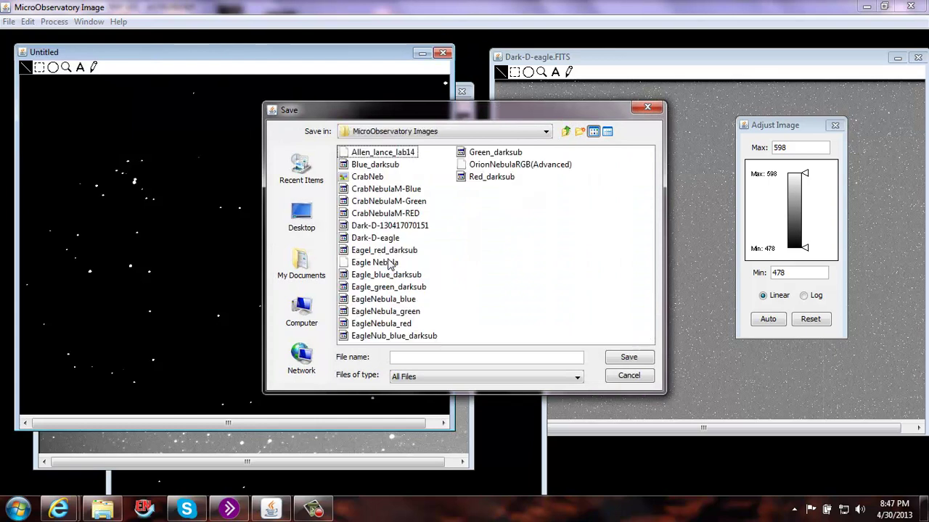
click(414, 358)
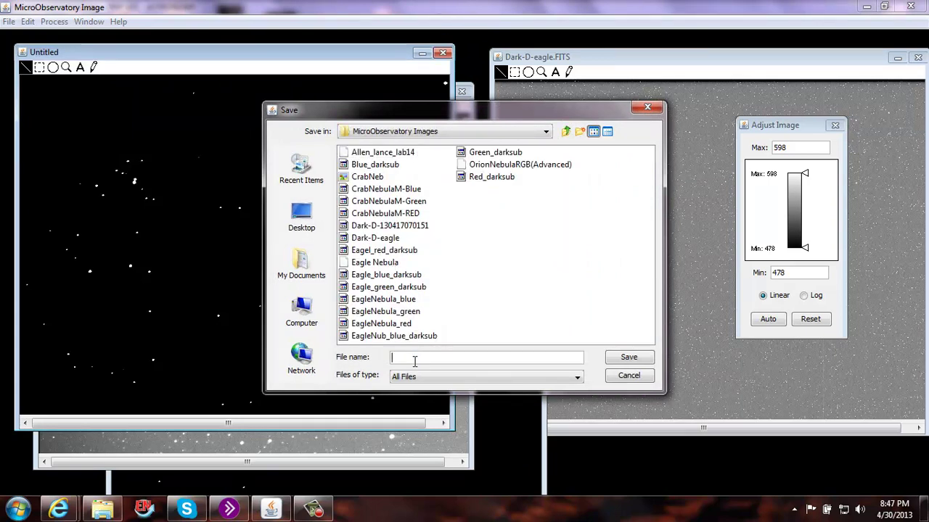
text(EagleNub_green_)
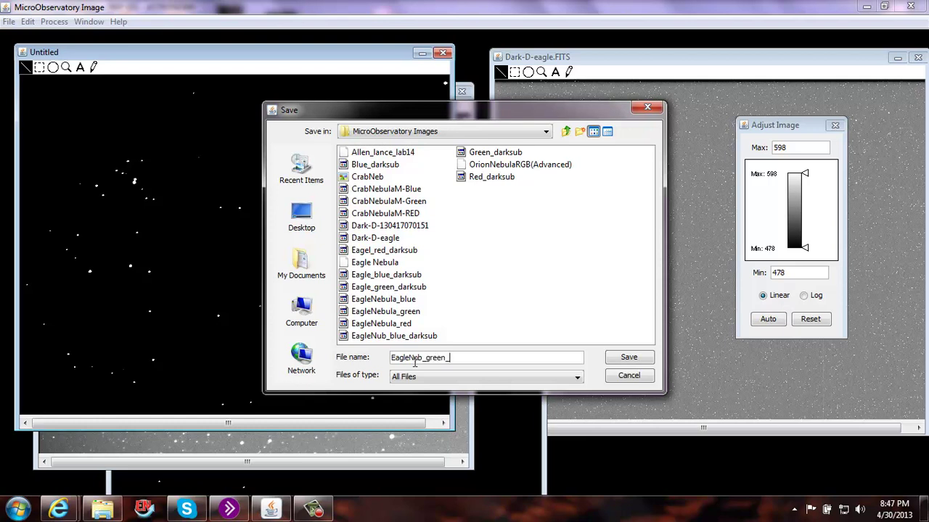
text(darksub.FITS)
click(615, 361)
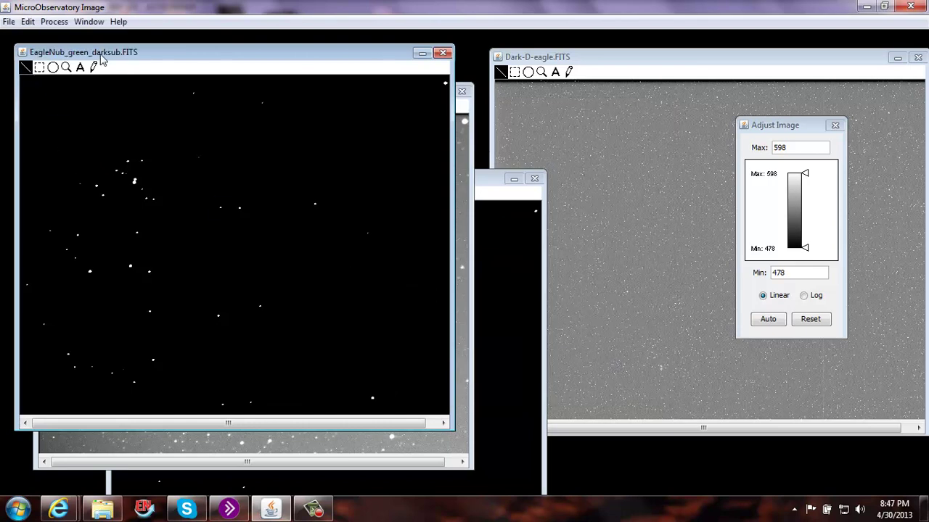
Move the EagleNub_green_darksub.FITS window off the original images and close EagleNebula_green.FITS without saving it.
drag(101, 59, 159, 139)
click(146, 98)
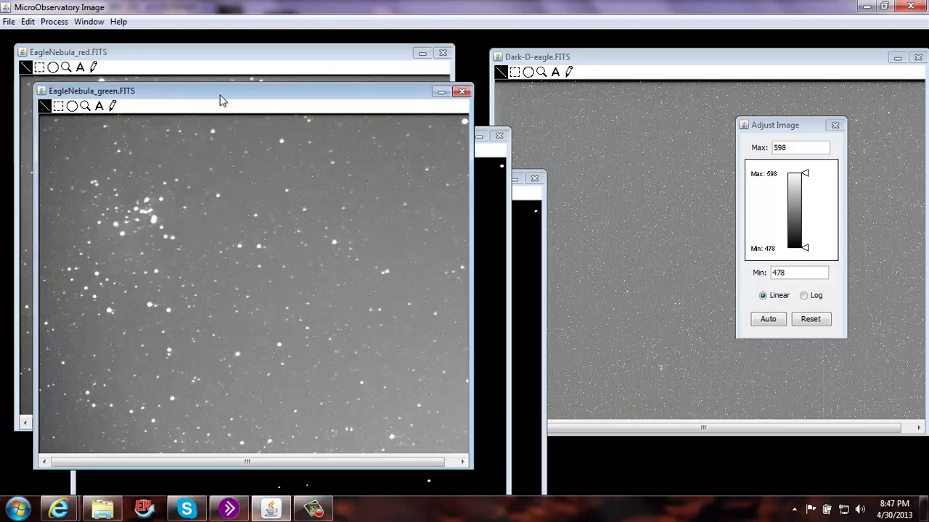
click(464, 93)
click(491, 268)
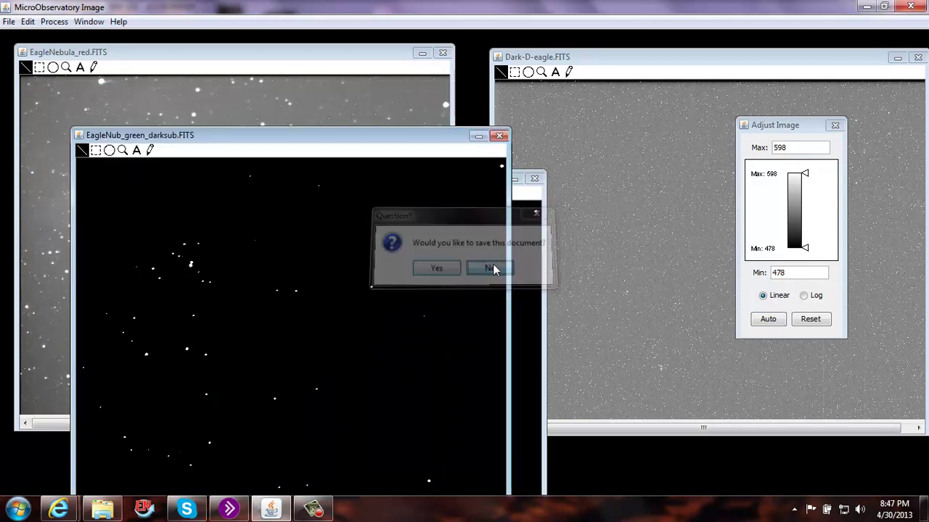
Subtract Dark-D-eagle.FITS from EagleNebula_red.FITS with the Image Calculator, creating the result in a new window.
click(153, 62)
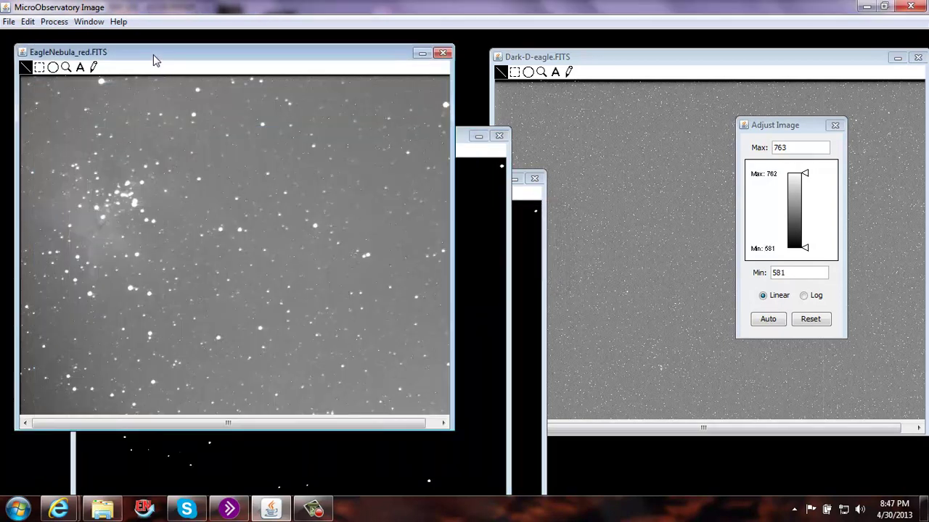
click(54, 21)
click(82, 143)
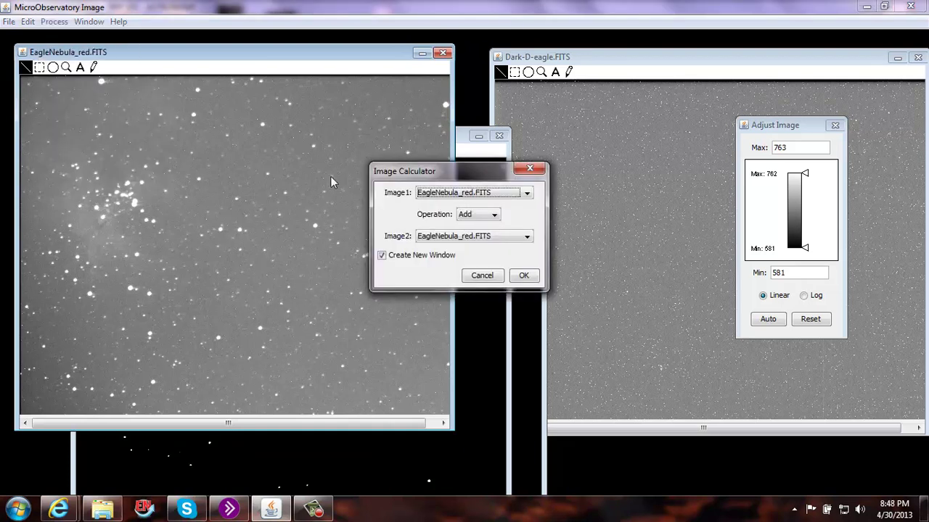
click(494, 216)
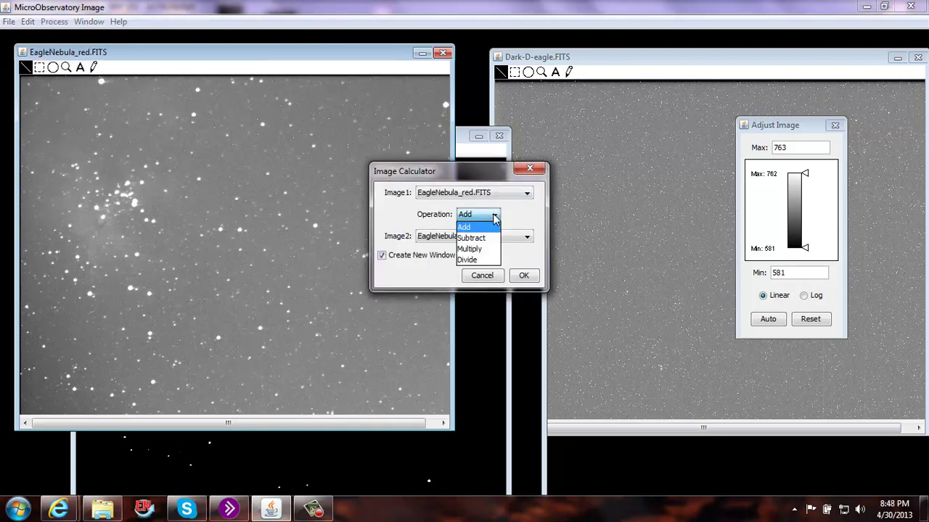
click(480, 239)
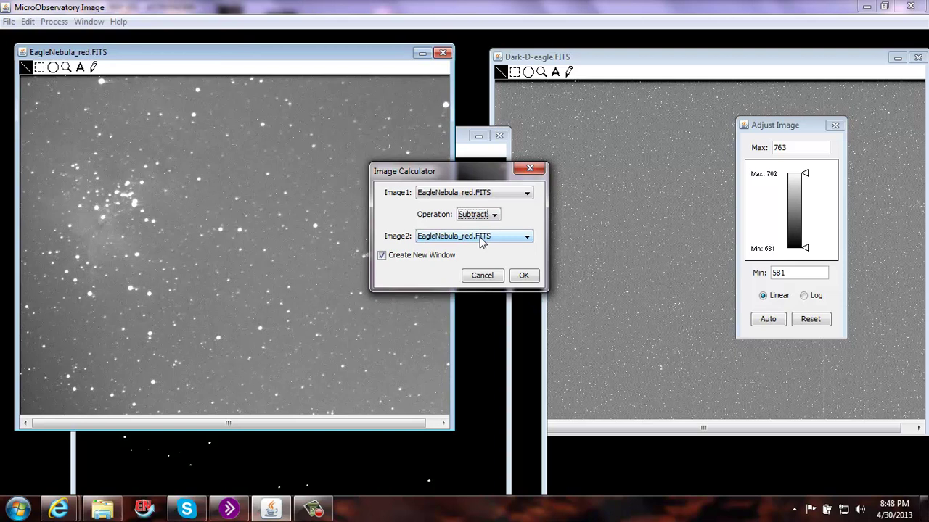
click(480, 239)
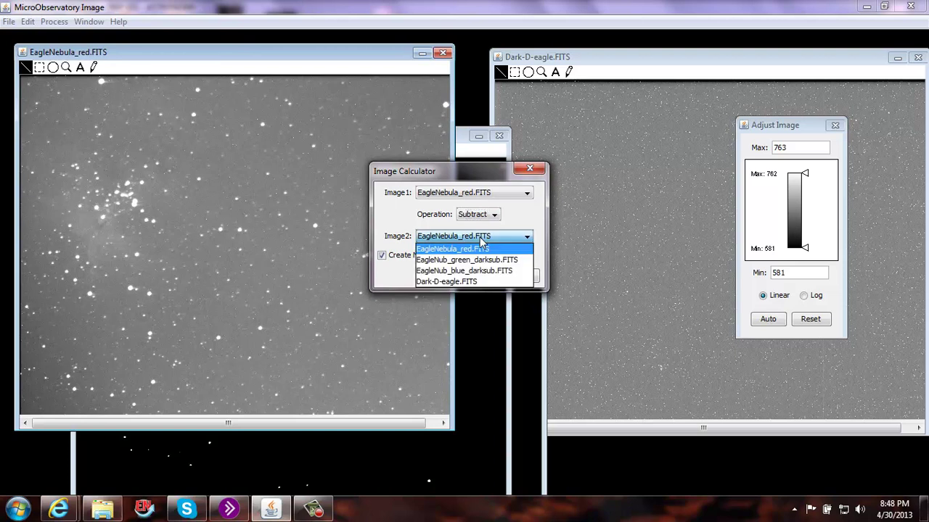
click(463, 282)
click(525, 275)
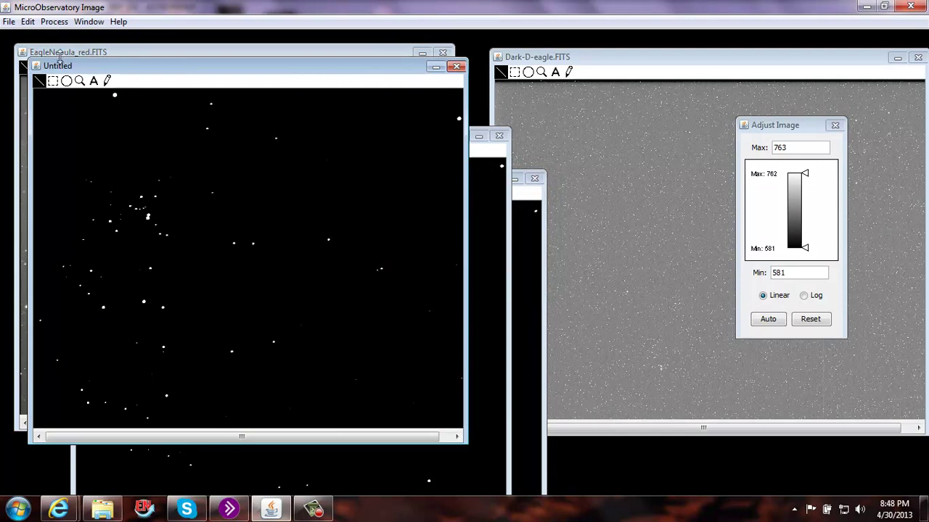
Save the dark-subtracted red image in FITS format as EagleNub_red_darksub.FITS in the MicroObservatory Images folder on the Desktop.
click(9, 22)
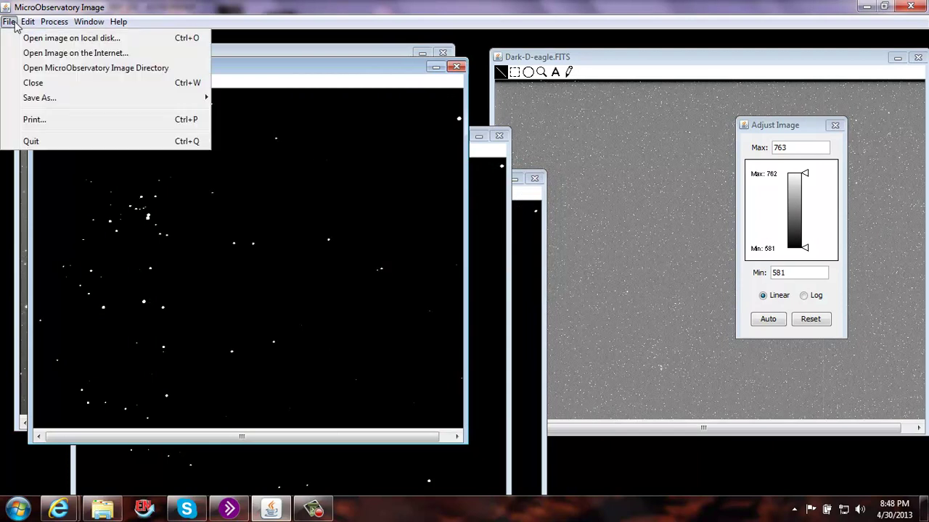
mouse_move(34, 102)
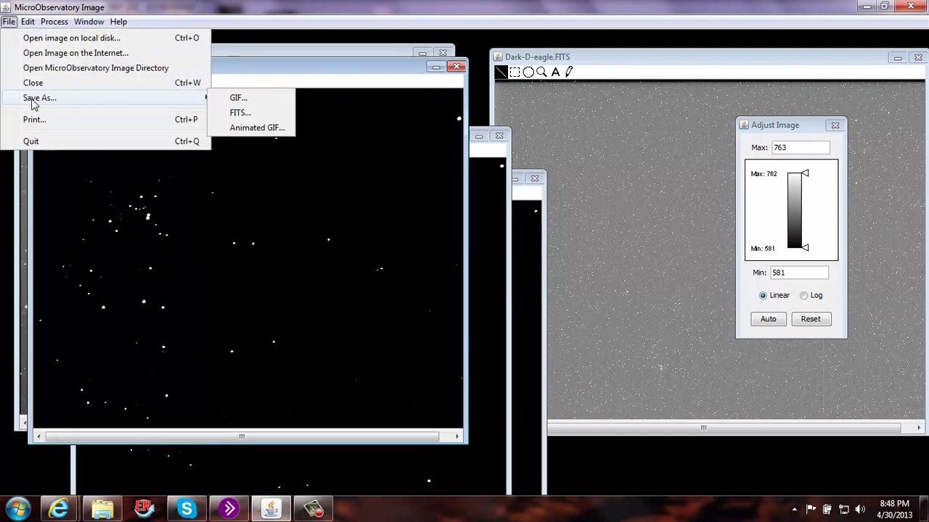
click(243, 113)
click(301, 218)
click(397, 262)
double_click(397, 262)
click(447, 358)
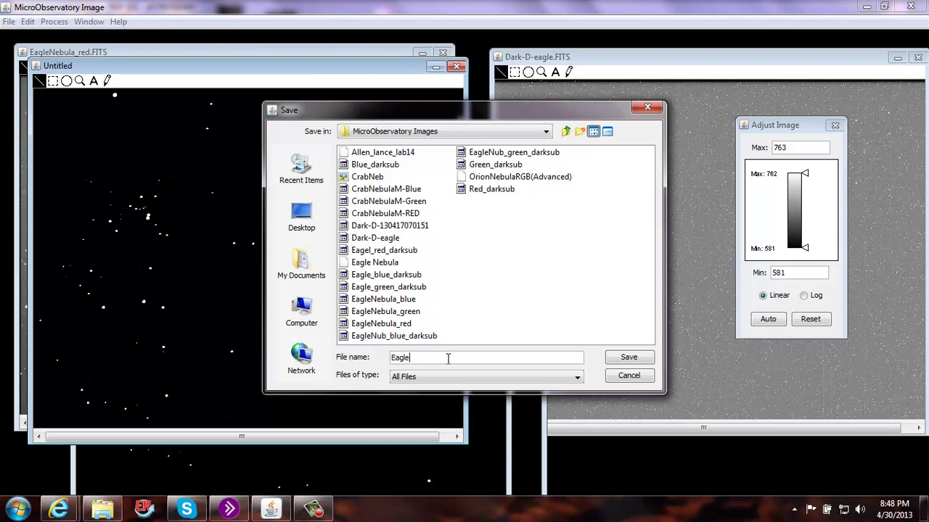
text(EagleNub_red_darksub.FITS)
click(626, 358)
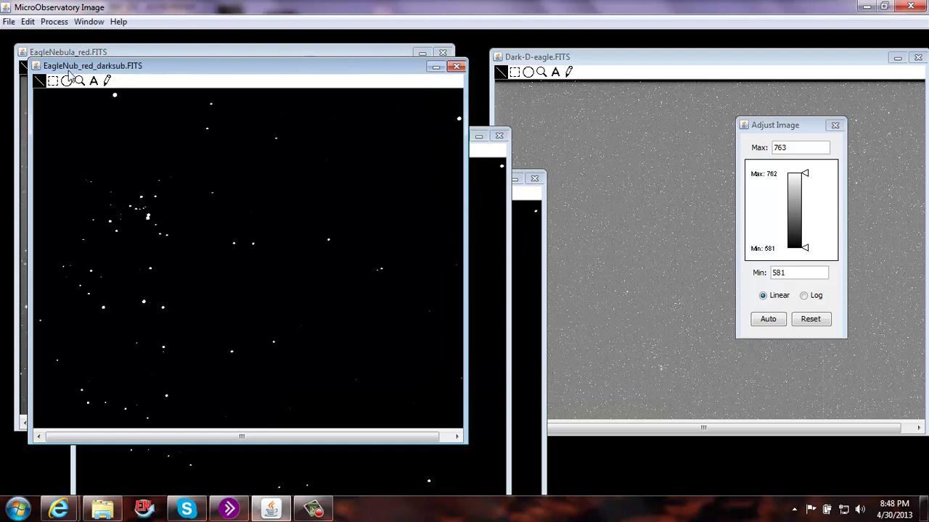
Close the original EagleNebula_red.FITS and the dark frame Dark-D-eagle.FITS without saving either one.
click(118, 52)
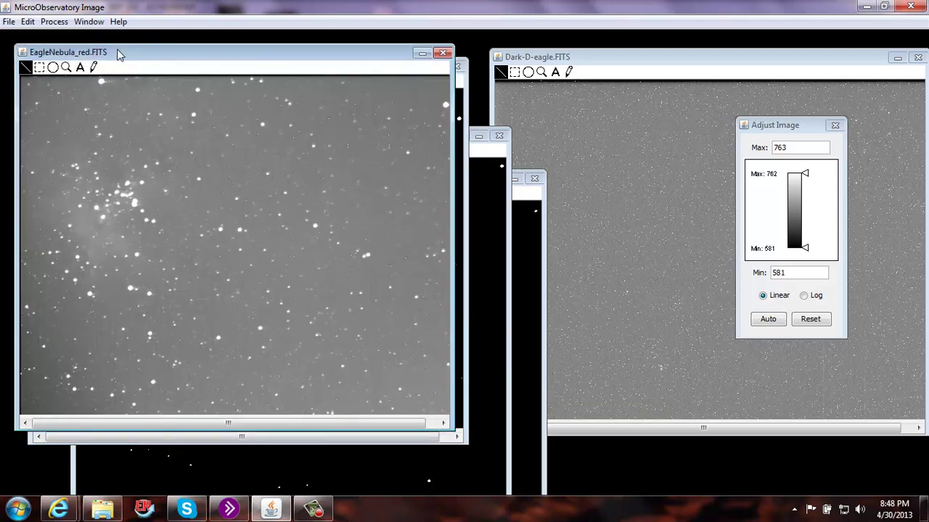
click(443, 54)
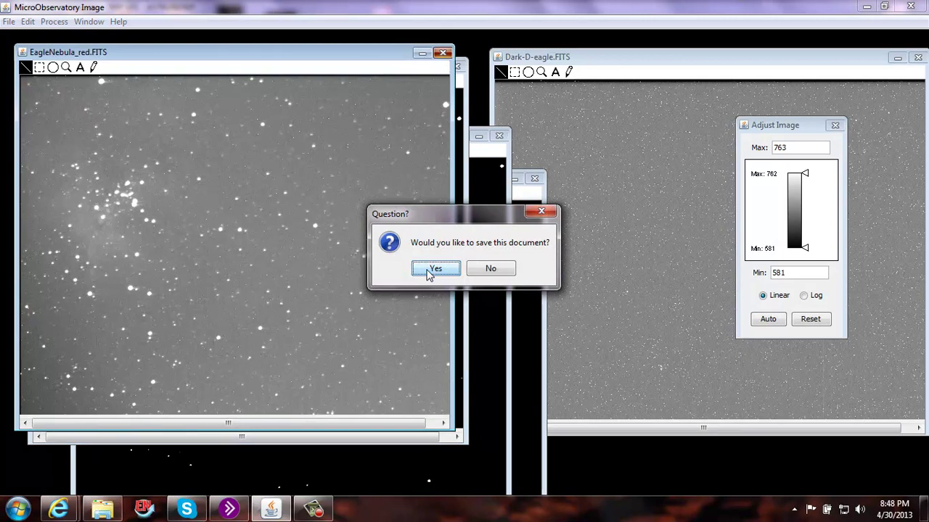
click(480, 269)
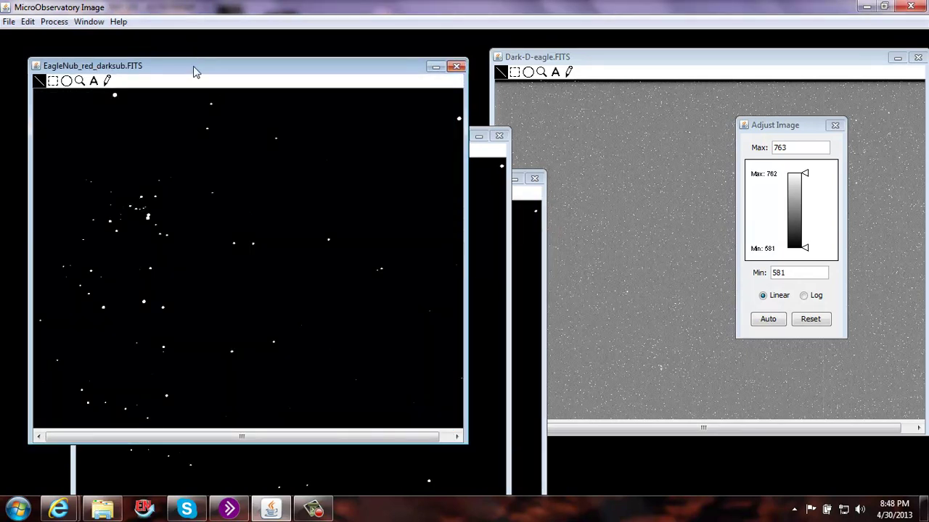
drag(193, 71, 183, 55)
click(640, 58)
drag(606, 59, 516, 63)
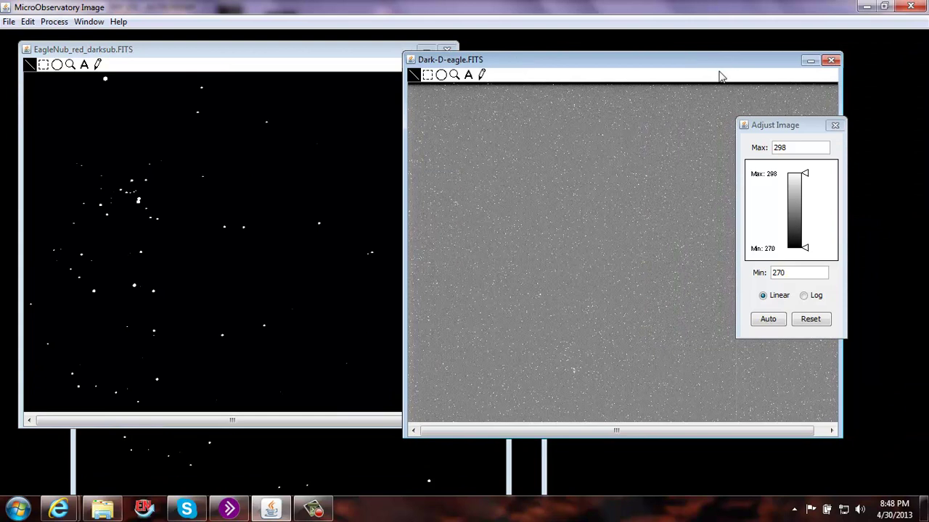
click(831, 64)
click(490, 270)
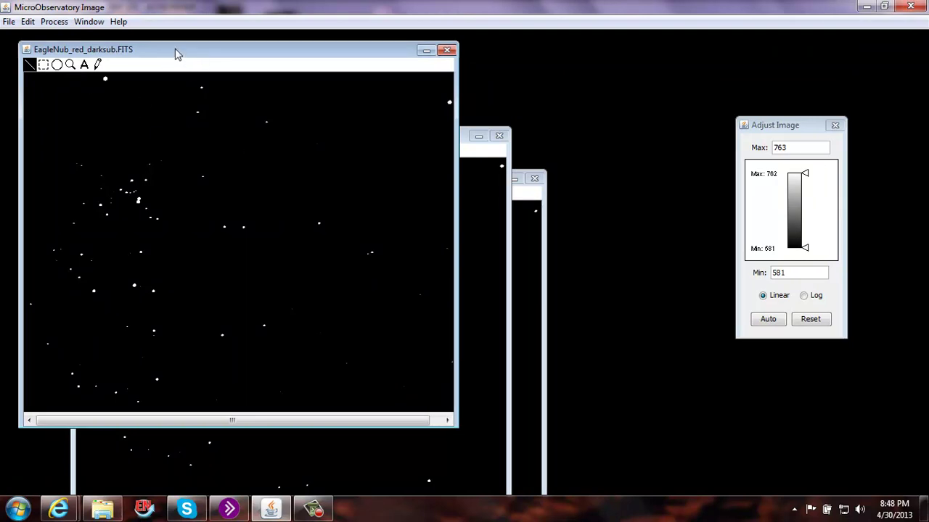
Apply the automatic brightness adjustment to the dark-subtracted red, green and blue images.
click(767, 325)
click(775, 321)
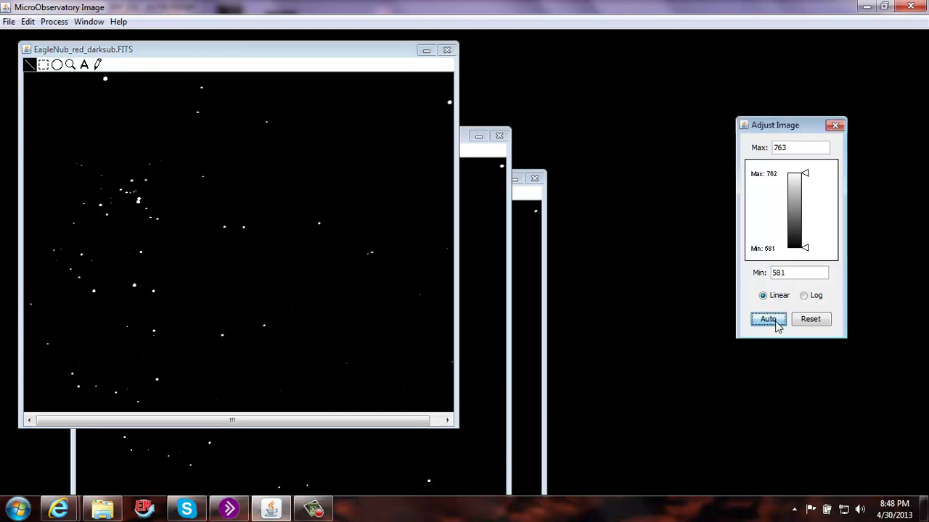
click(471, 201)
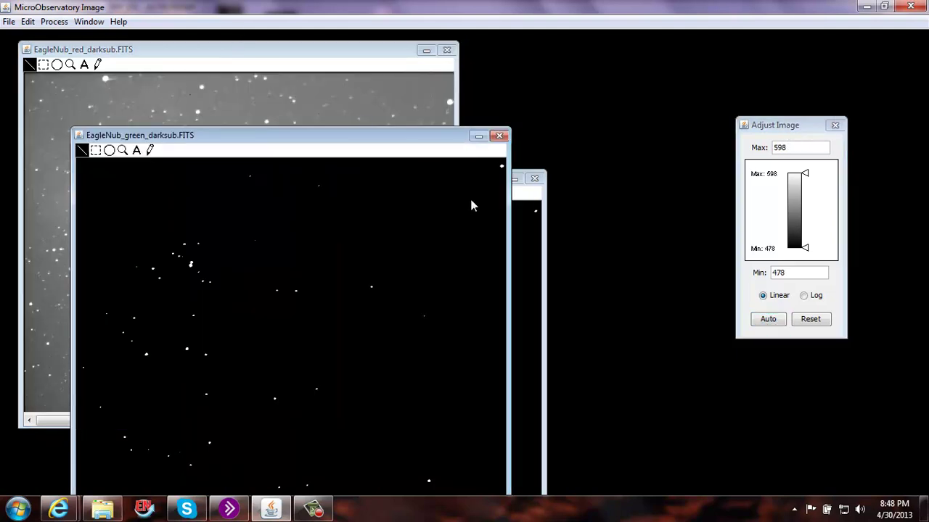
click(769, 320)
click(524, 242)
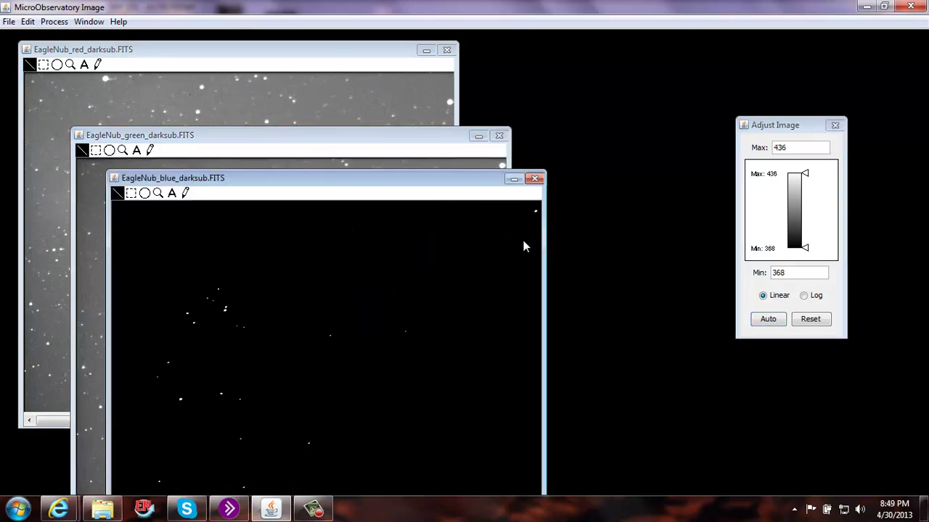
click(768, 323)
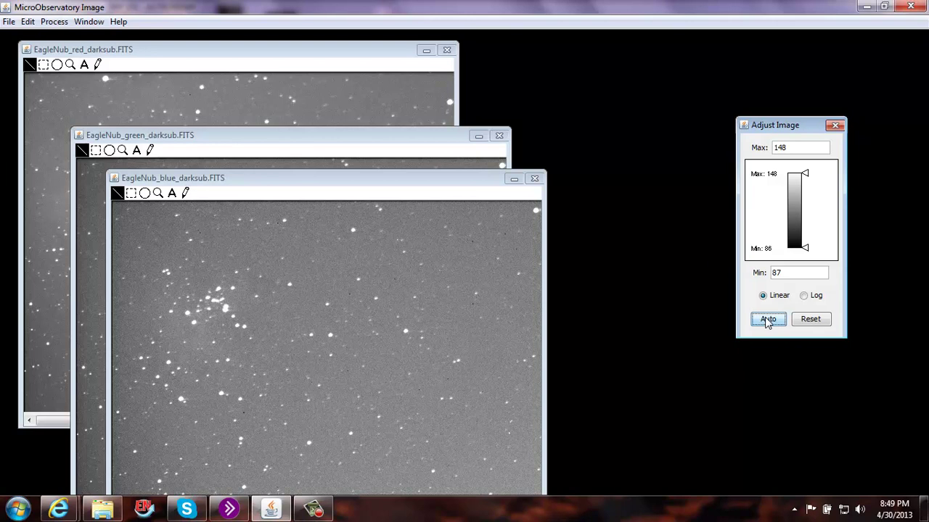
Arrange the green and blue dark-subtracted windows in a tight cascade over the red one, keeping every title bar reachable.
drag(245, 179, 187, 90)
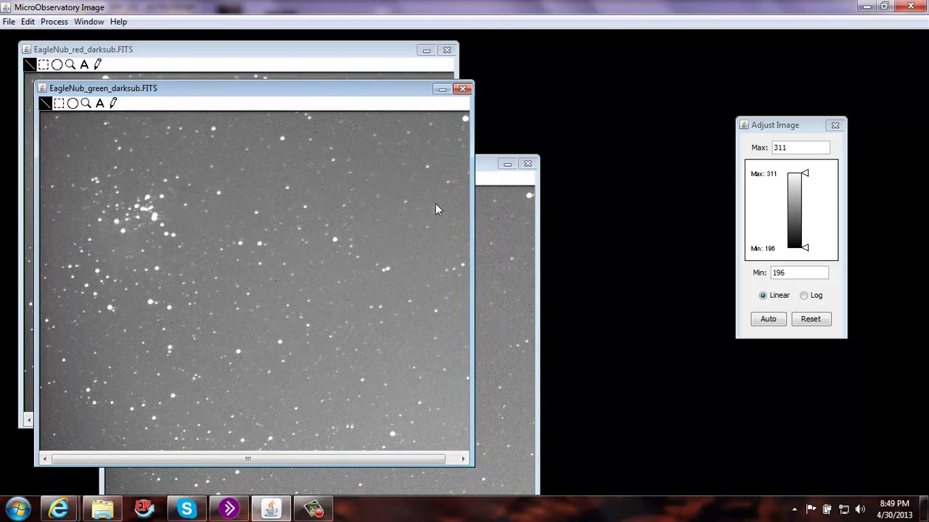
click(486, 176)
drag(332, 166, 283, 132)
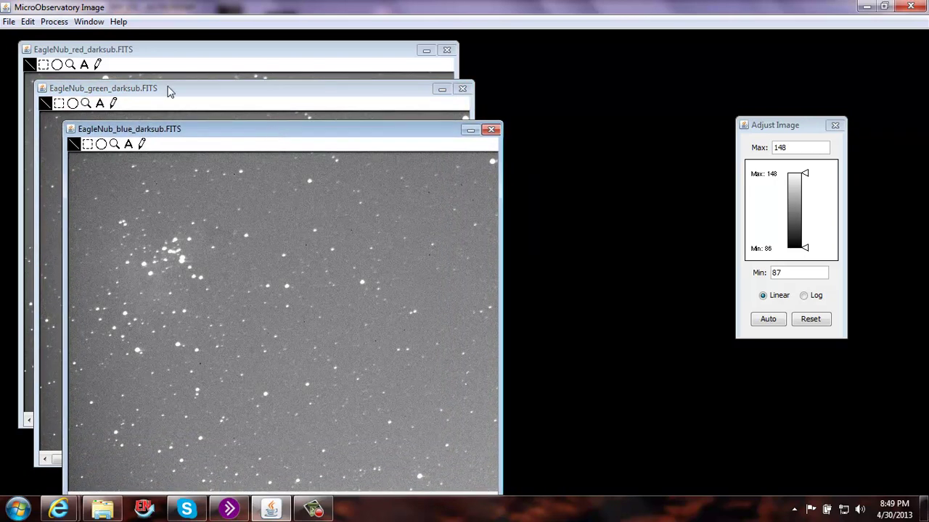
Apply Reduce Noise once to each of the blue, green and red dark-subtracted images.
click(61, 24)
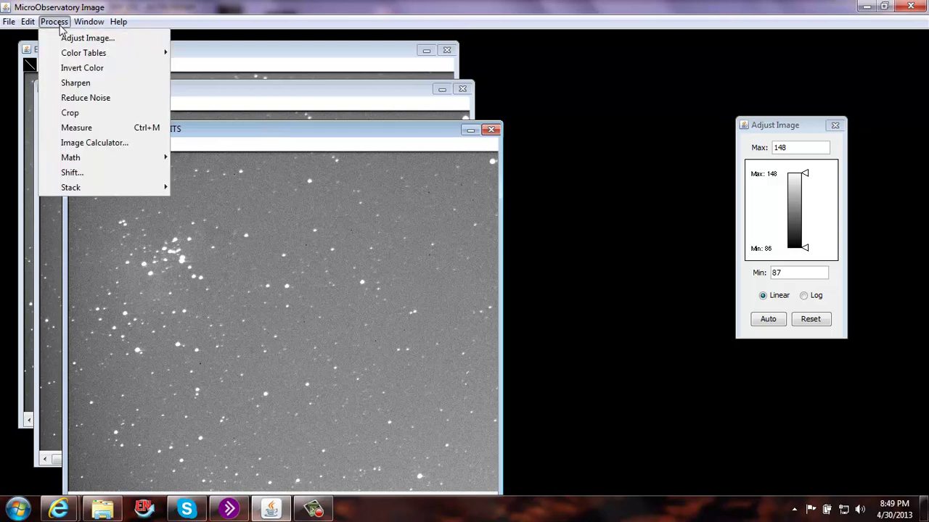
click(67, 101)
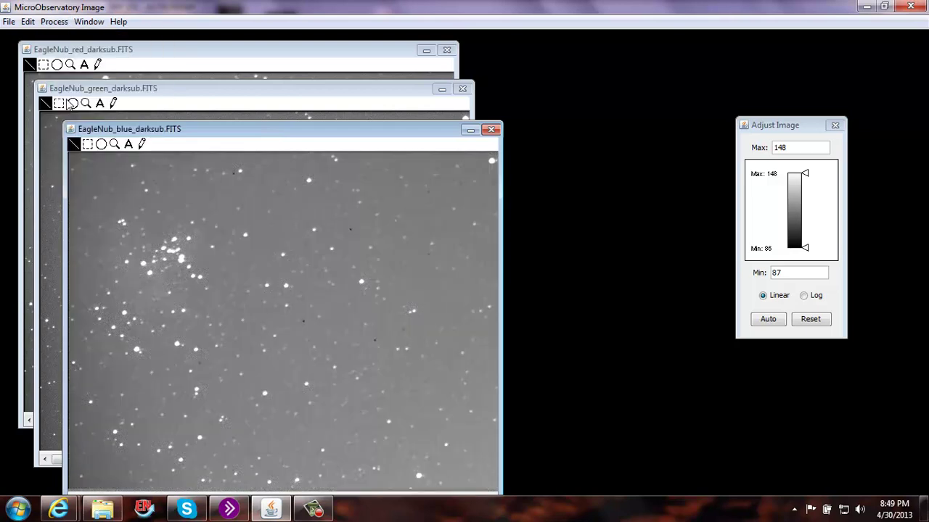
click(182, 97)
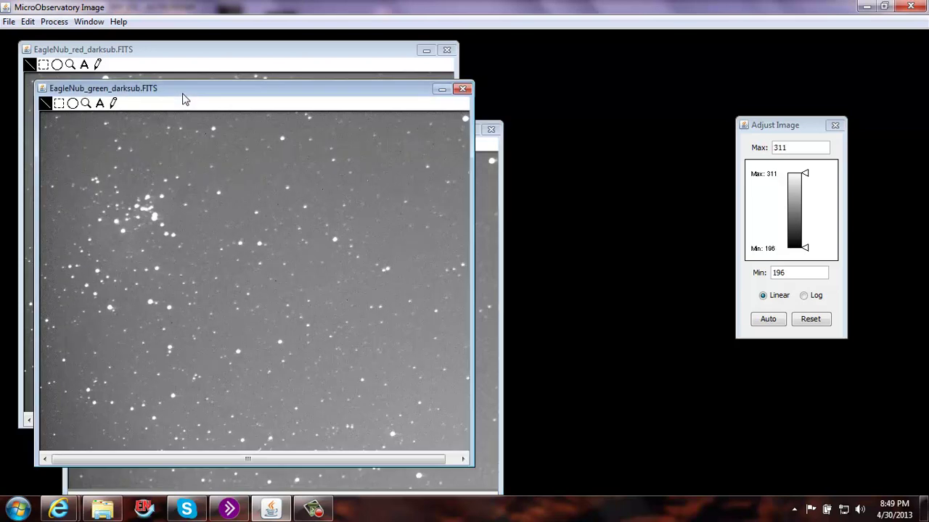
click(57, 23)
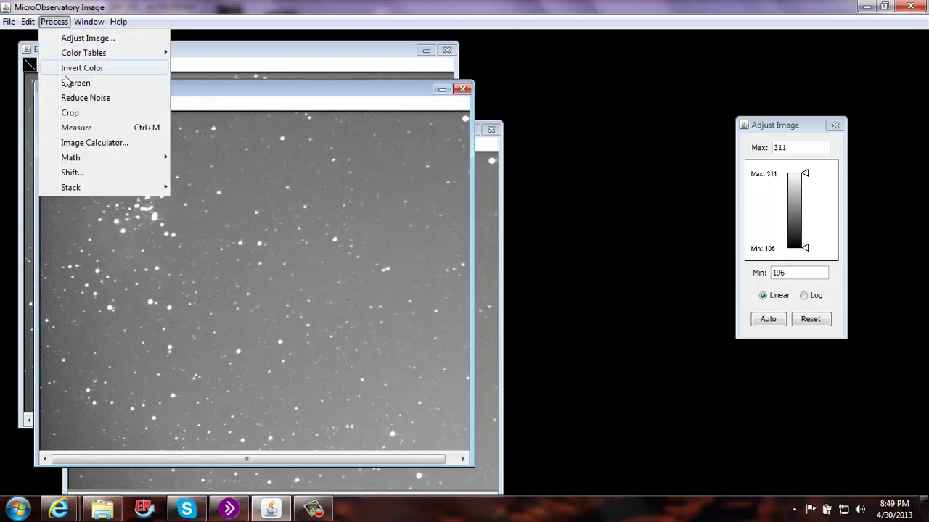
click(73, 97)
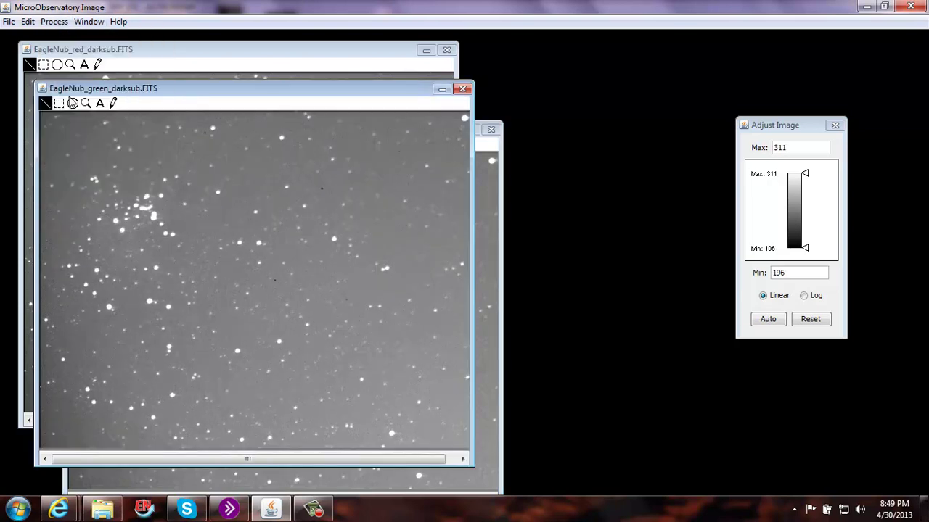
click(79, 53)
click(55, 22)
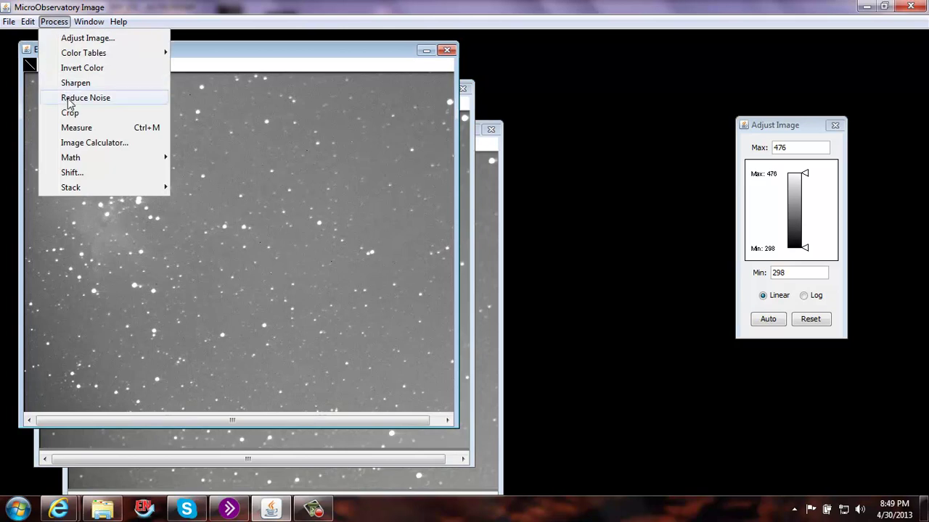
click(68, 98)
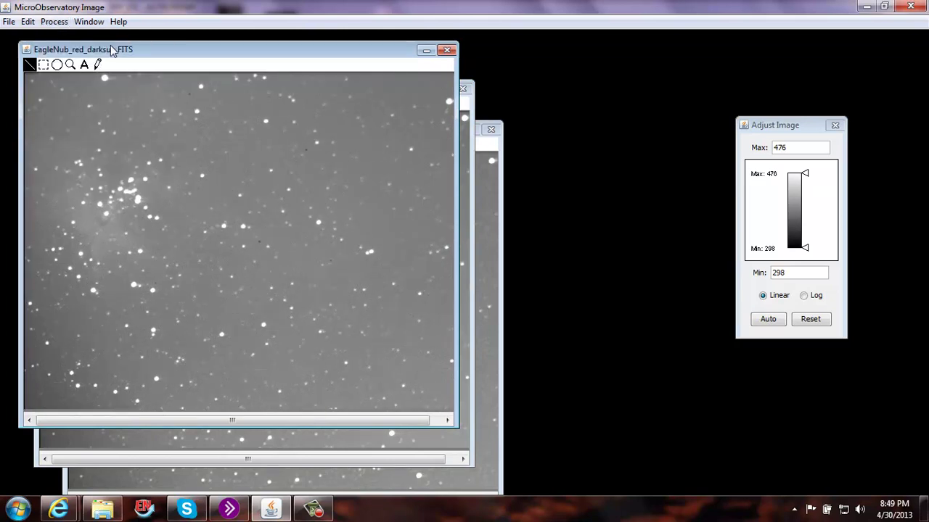
Apply Sharpen once to each of the red, green and blue dark-subtracted images.
click(52, 22)
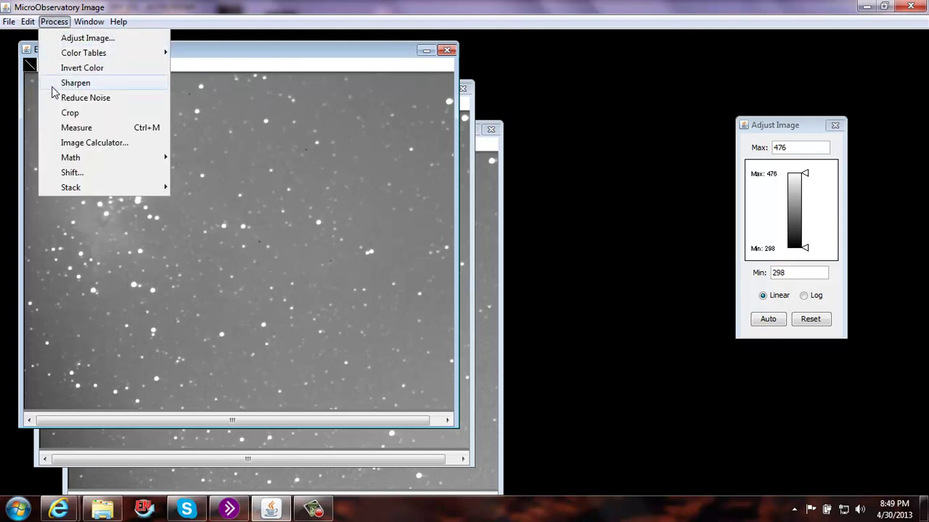
click(53, 86)
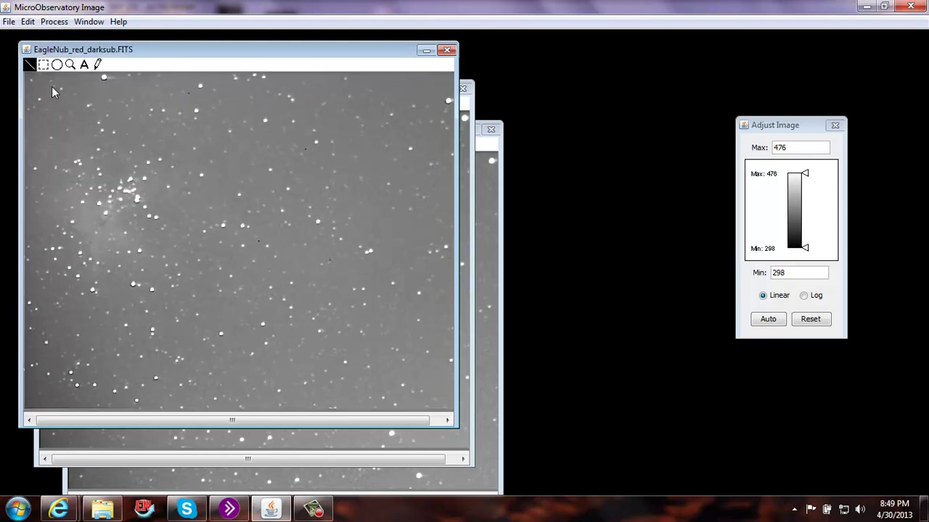
click(470, 140)
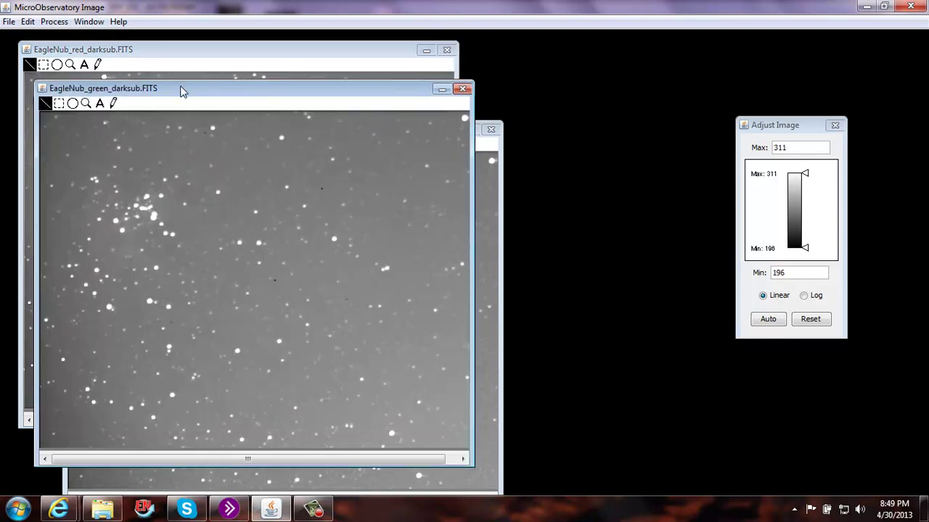
click(53, 22)
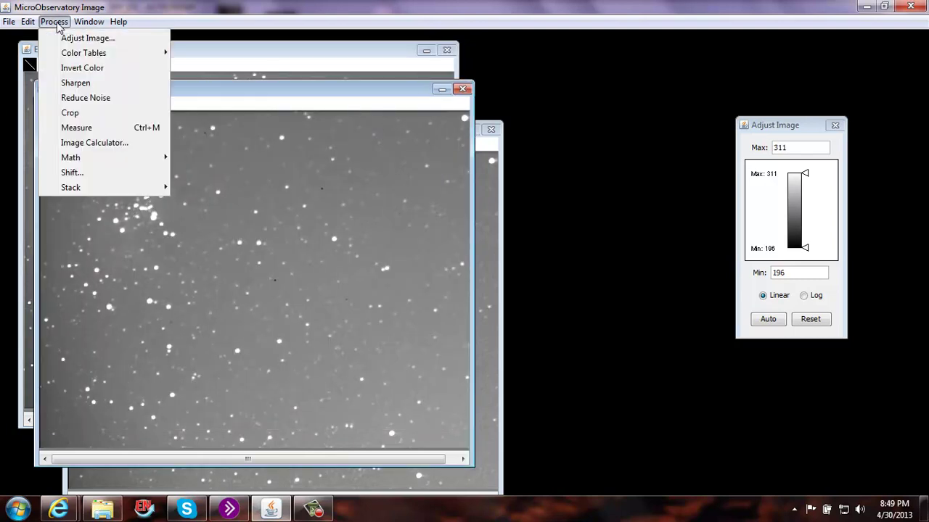
click(67, 85)
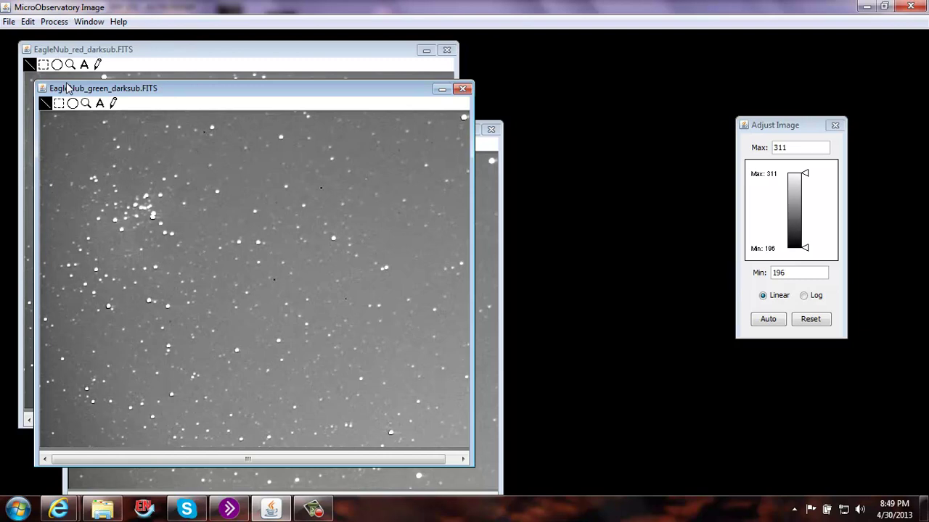
click(487, 174)
click(55, 23)
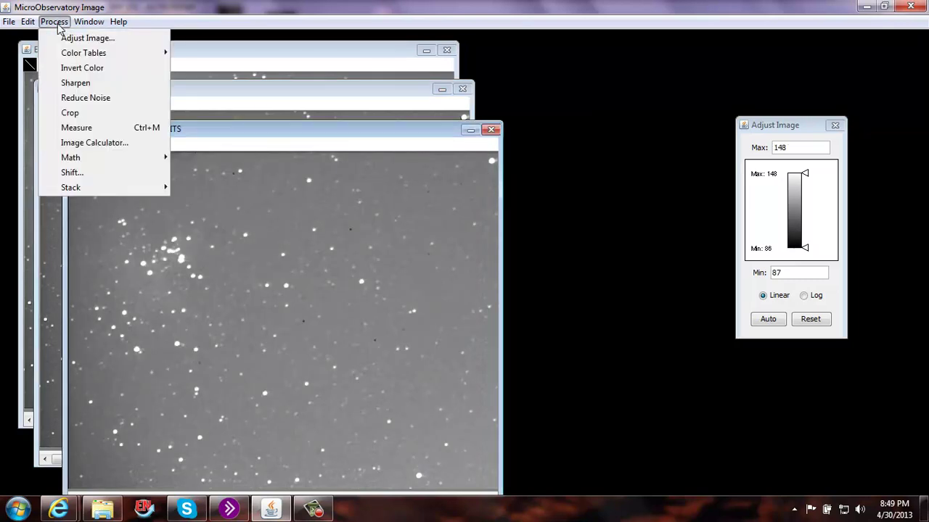
click(65, 86)
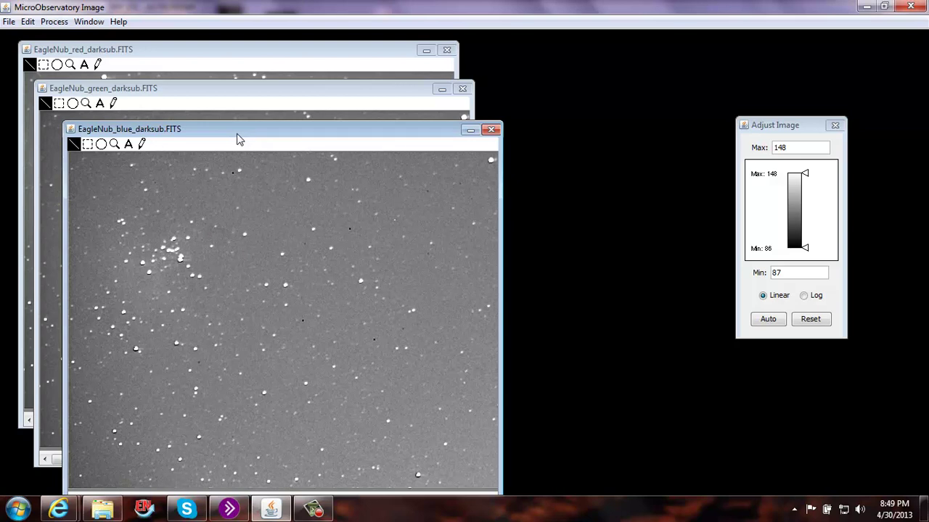
Adjust the display range of EagleNub_red_darksub.FITS to a maximum of 448 and a minimum of 377 on the linear scale.
click(182, 56)
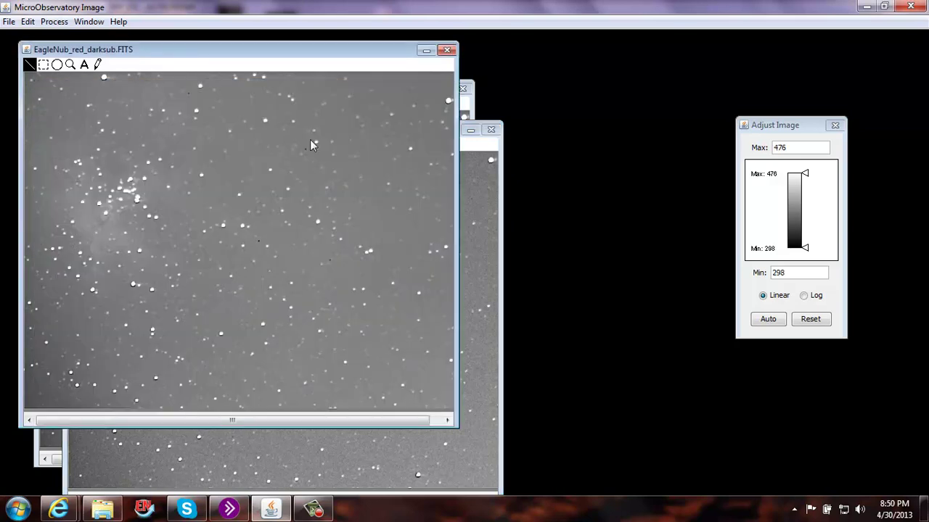
drag(786, 127, 717, 103)
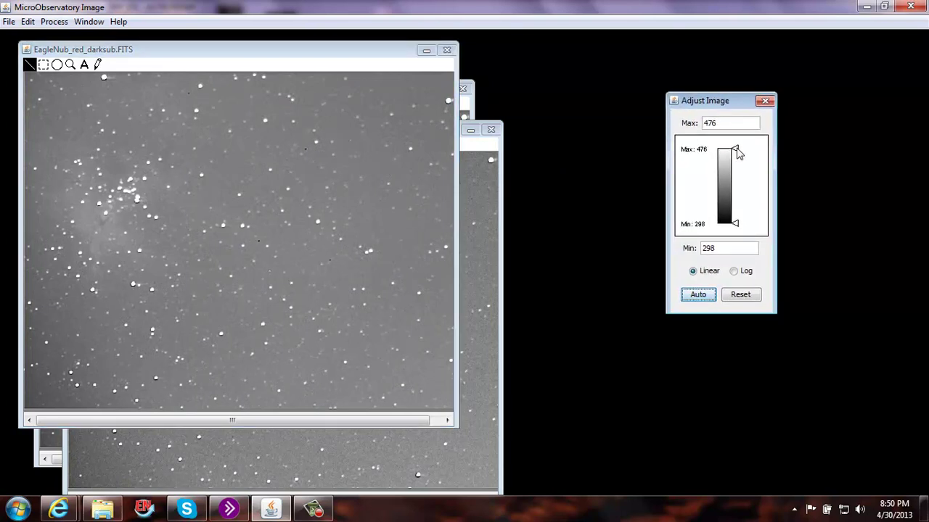
drag(737, 153, 735, 161)
drag(735, 225, 735, 195)
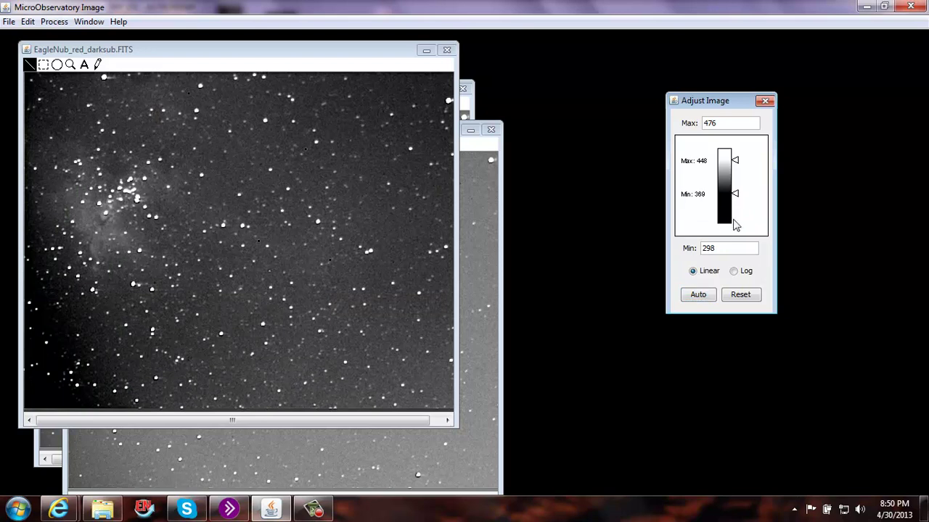
drag(735, 194, 735, 191)
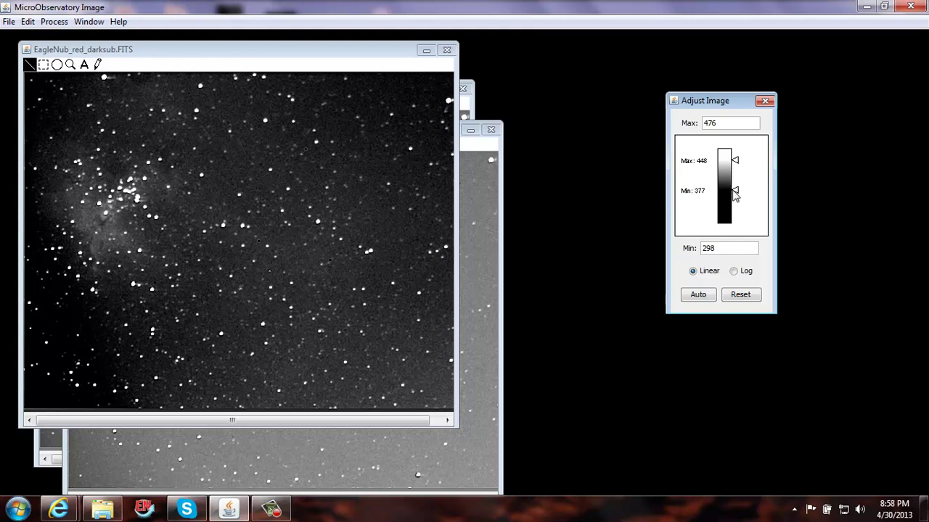
Adjust the display range of EagleNub_blue_darksub.FITS to a maximum of 137 and a minimum of 114 on the linear scale.
click(482, 215)
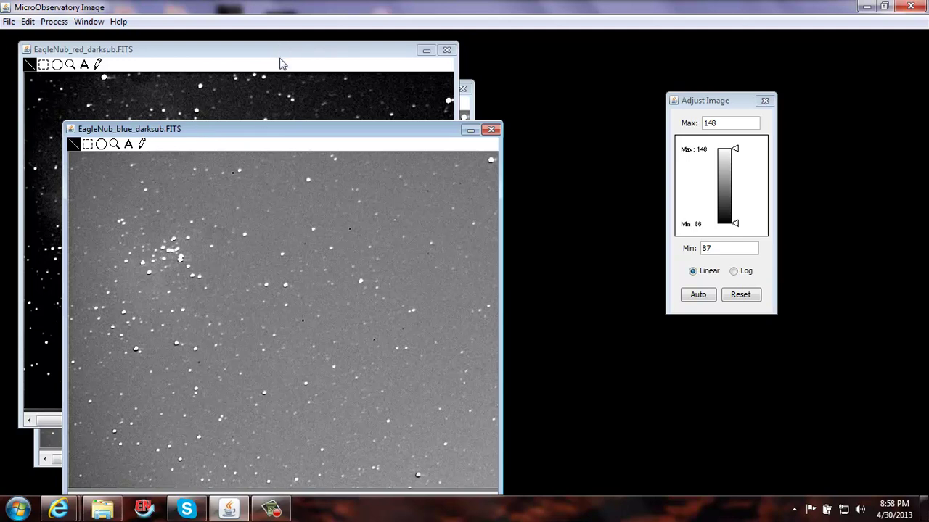
drag(259, 122, 470, 112)
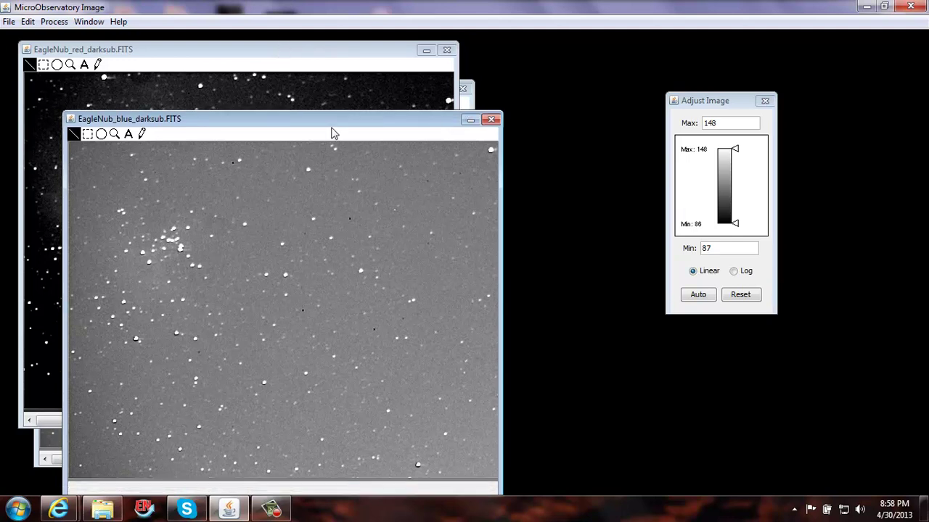
drag(735, 150, 737, 160)
drag(735, 224, 736, 164)
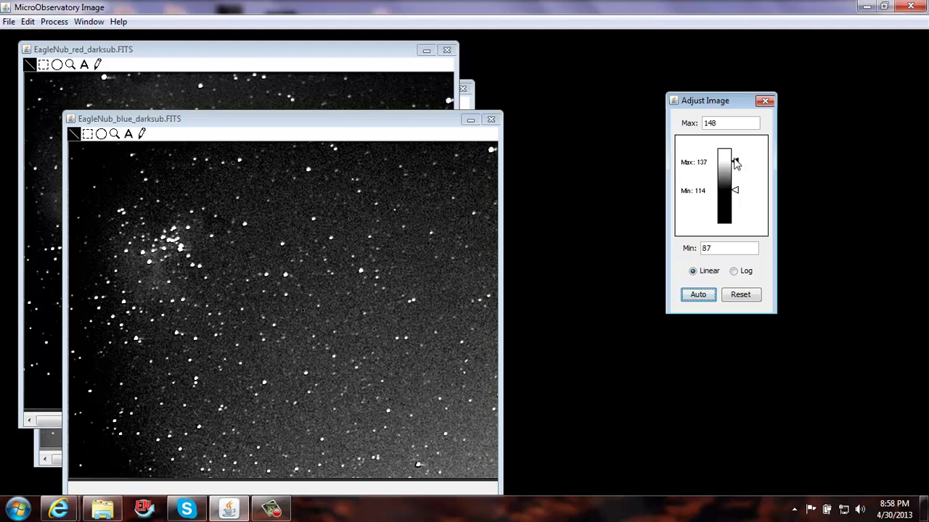
Adjust the display range of EagleNub_green_darksub.FITS to a maximum of 285 and a minimum of 245 on the linear scale.
click(470, 100)
drag(735, 150, 735, 161)
mouse_move(734, 220)
mouse_down()
mouse_move(735, 185)
mouse_move(736, 193)
mouse_up()
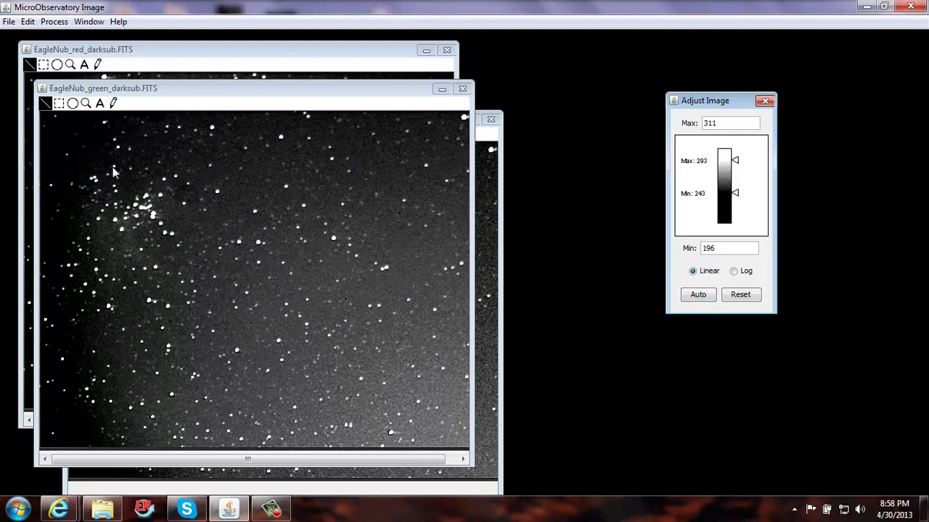
drag(735, 161, 736, 193)
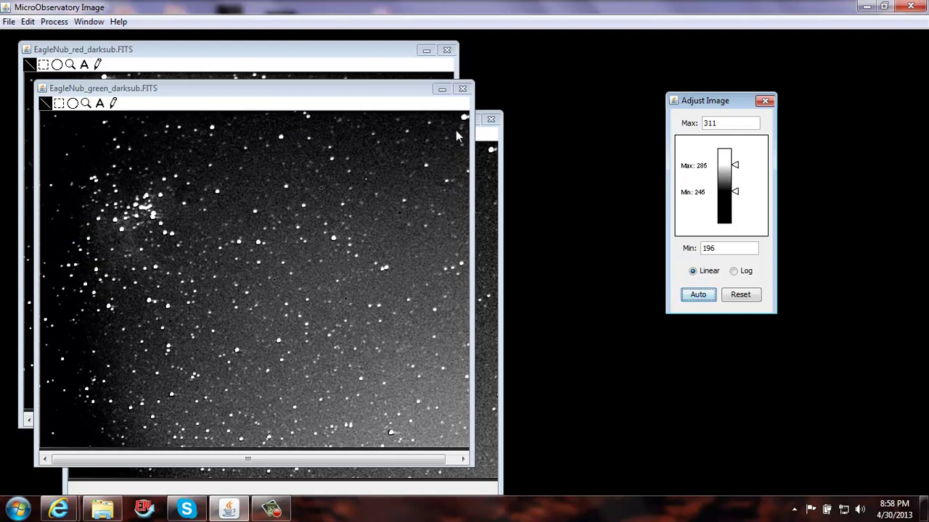
Apply the Green color table to EagleNub_green_darksub.FITS and move its window clear of the blue image.
drag(231, 96, 291, 101)
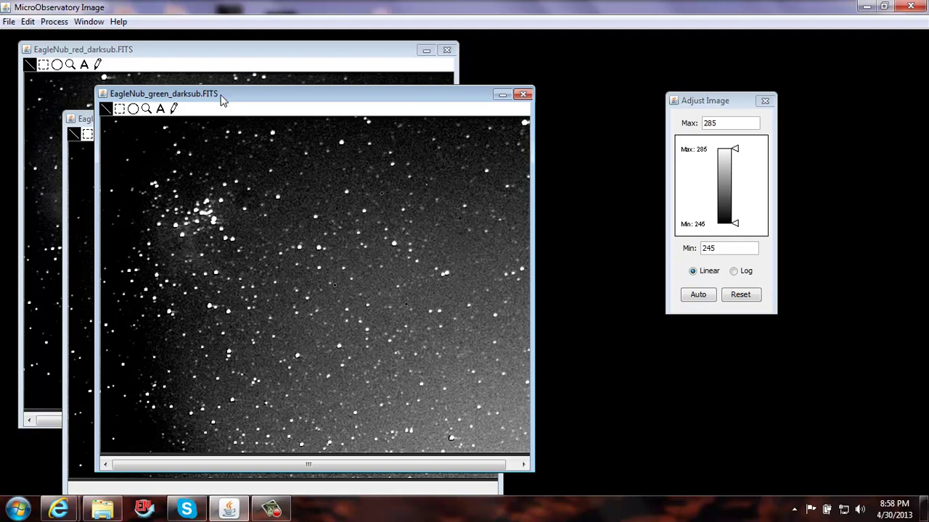
click(53, 22)
mouse_move(70, 57)
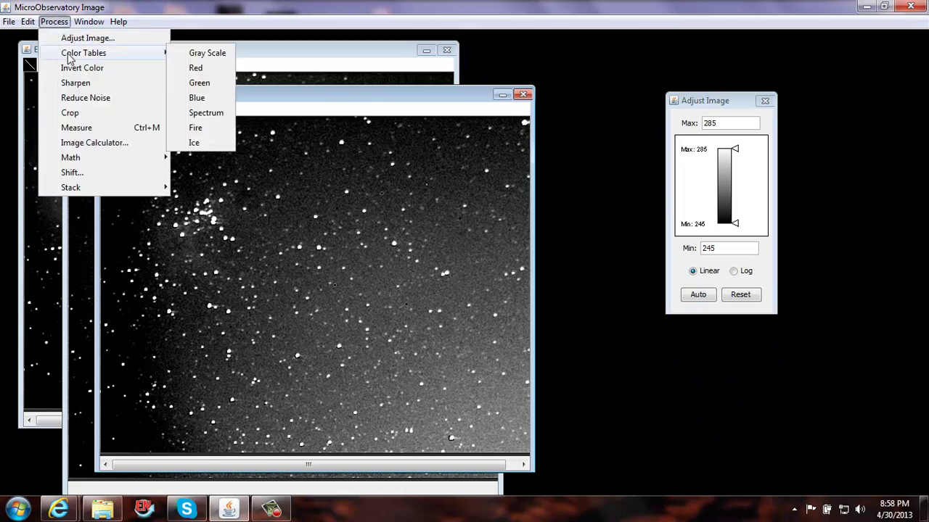
click(200, 85)
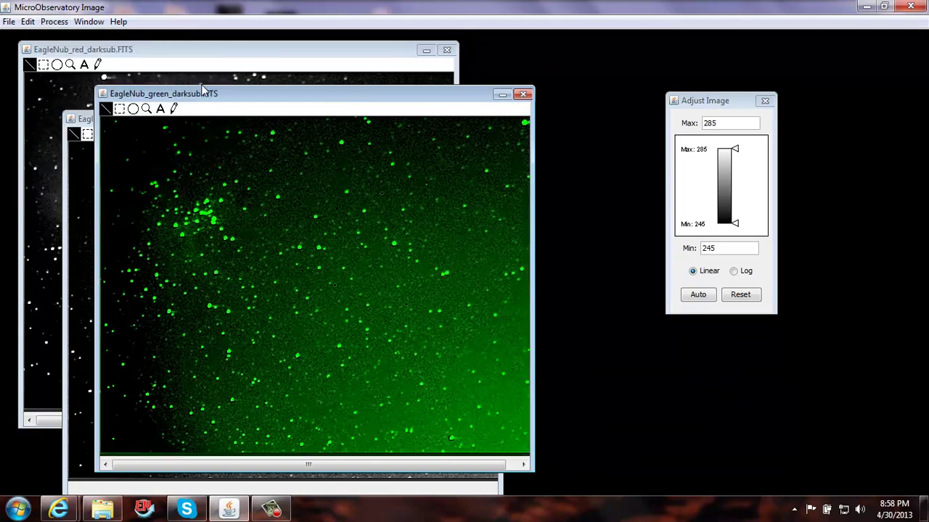
drag(202, 94, 352, 99)
Apply the Blue color table to EagleNub_blue_darksub.FITS and the Red color table to EagleNub_red_darksub.FITS.
click(183, 118)
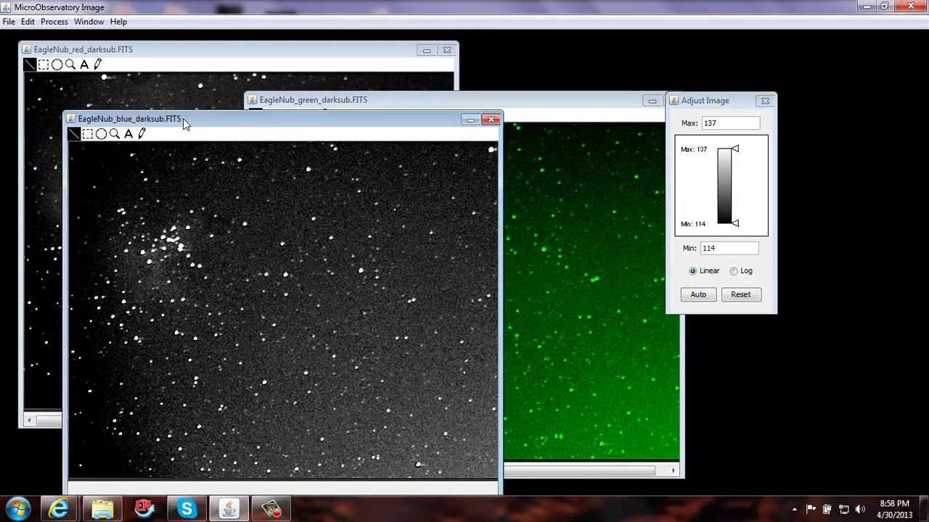
click(55, 21)
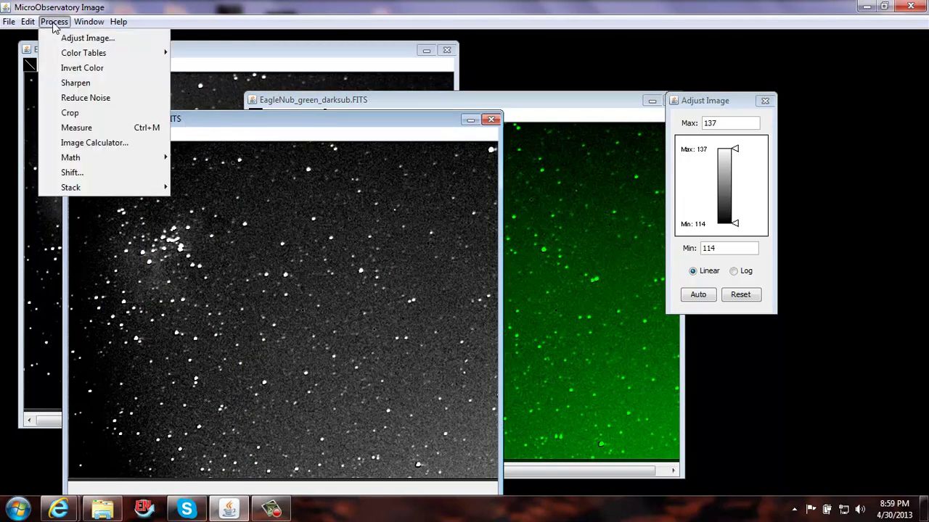
mouse_move(69, 58)
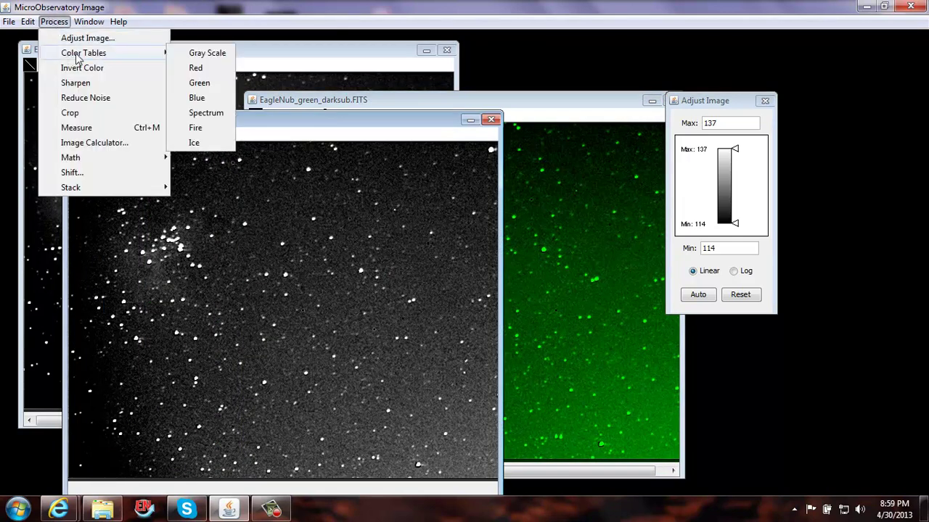
click(194, 98)
click(155, 54)
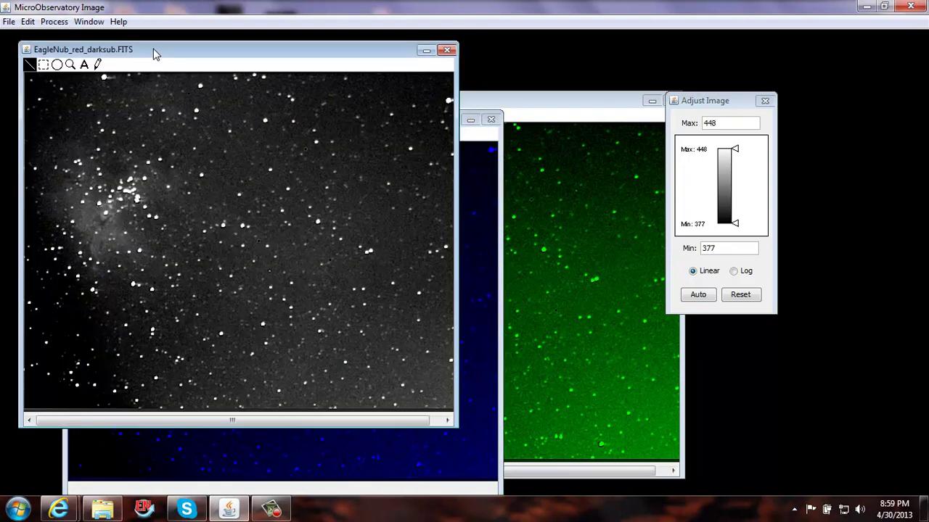
click(54, 21)
mouse_move(82, 59)
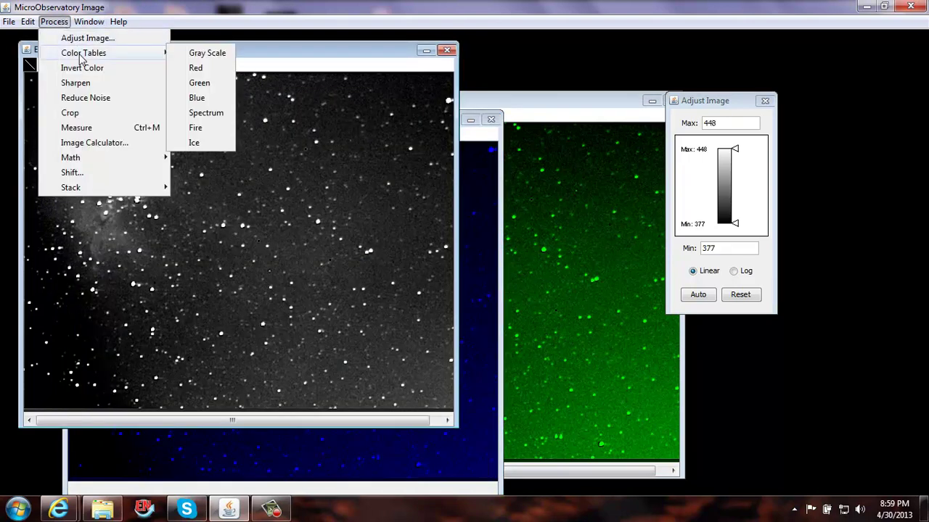
click(192, 68)
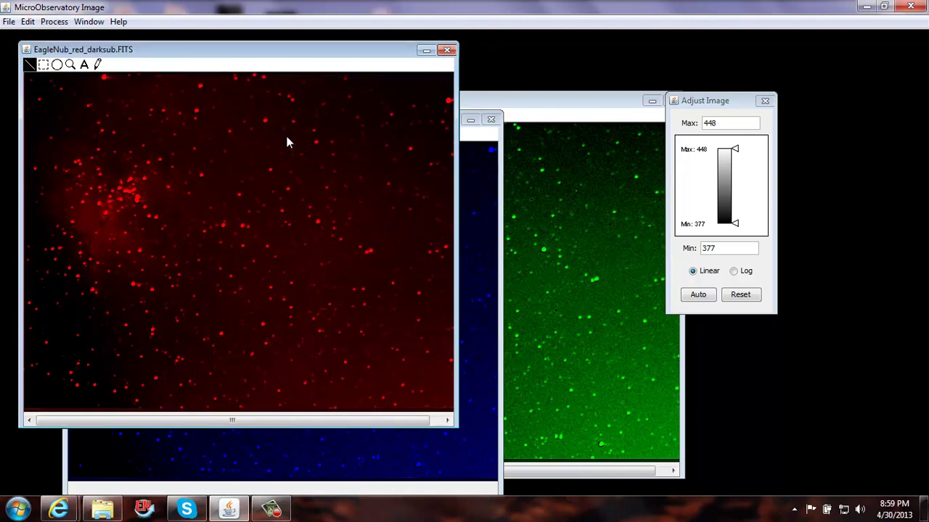
Close the Adjust Image window and convert the three colored images to a stack.
click(271, 509)
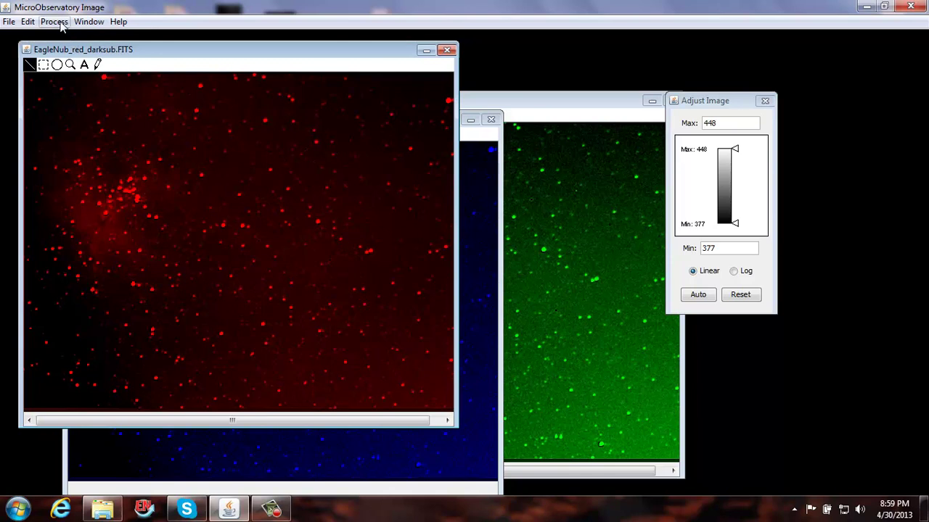
click(765, 101)
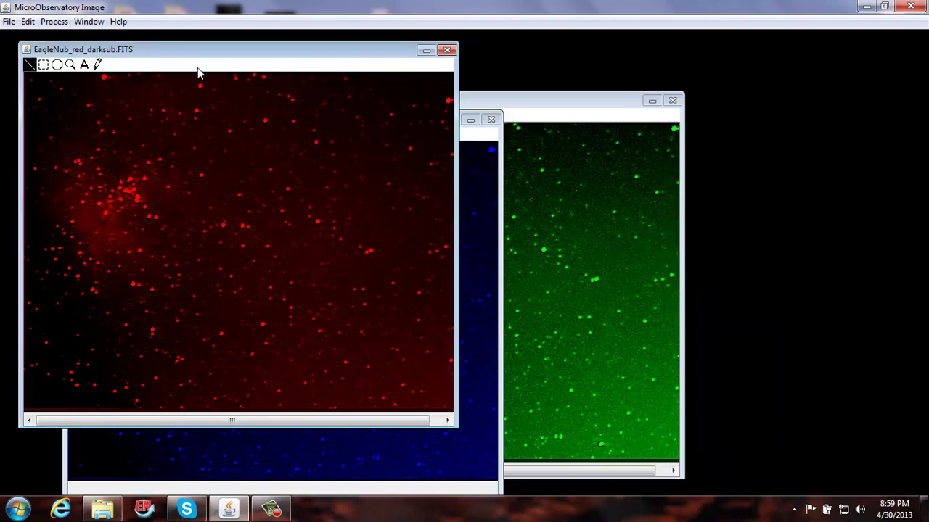
click(53, 26)
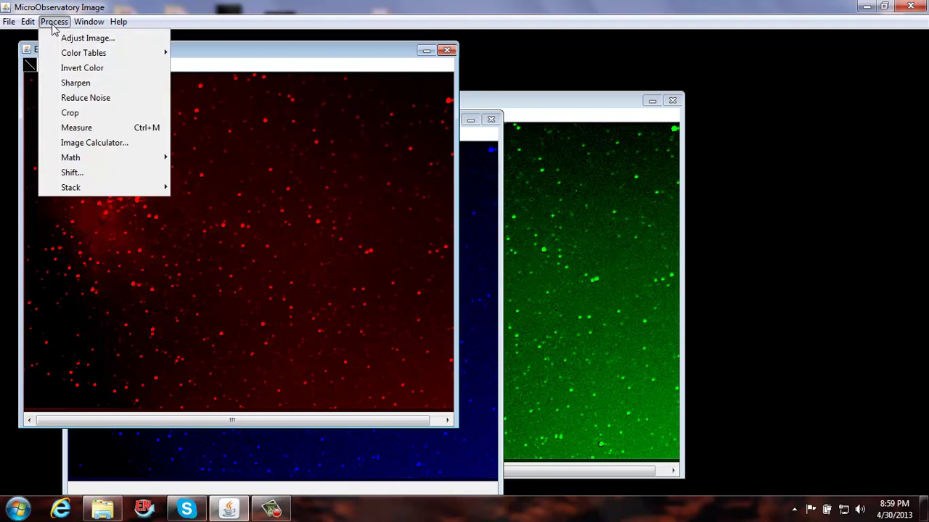
mouse_move(79, 191)
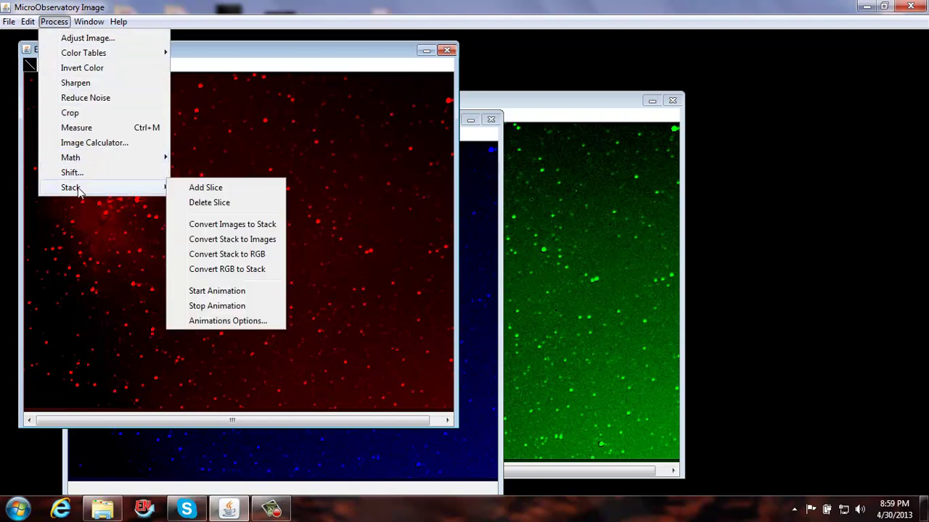
click(224, 230)
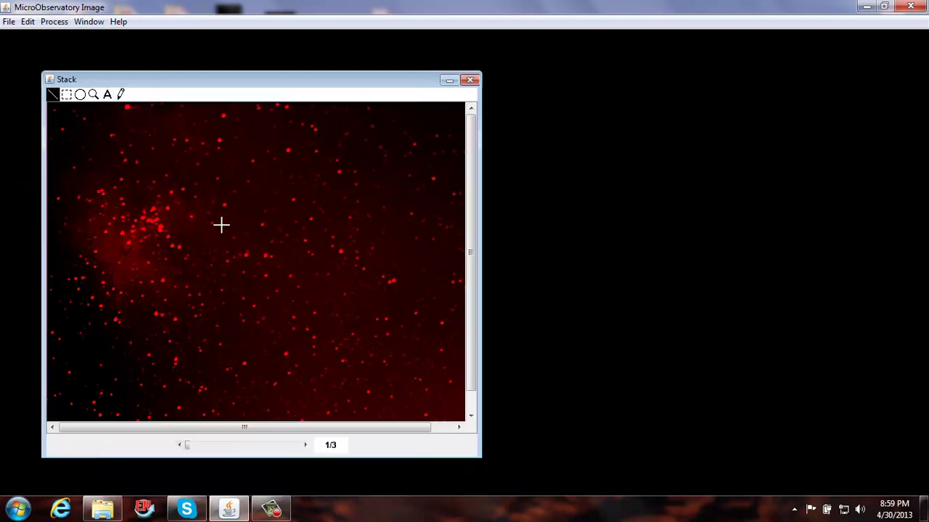
Step forward and back through the red, blue and green slices of the stack to compare their star positions.
click(304, 446)
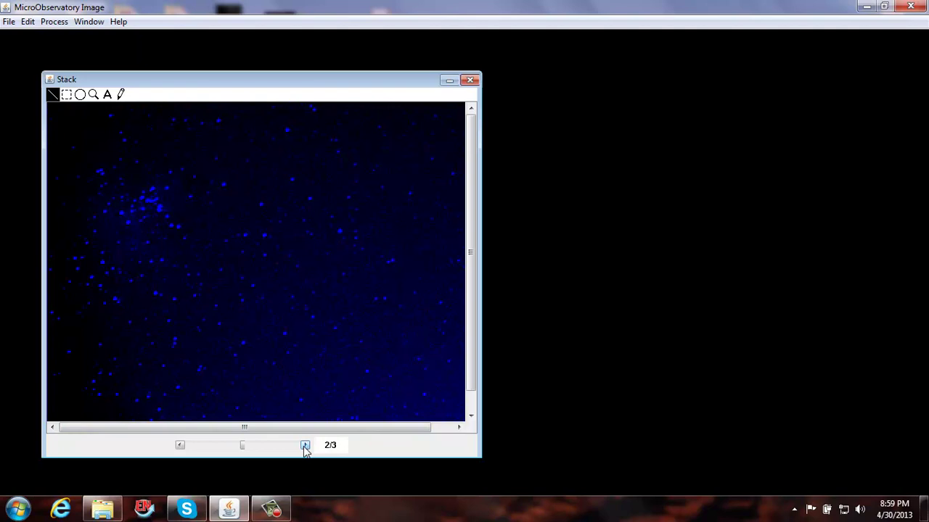
click(305, 446)
click(180, 446)
click(180, 445)
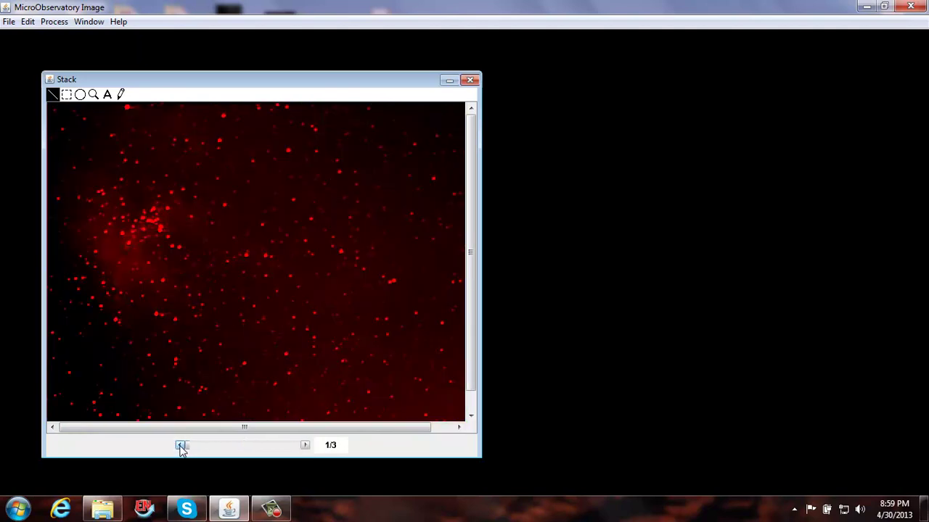
click(305, 445)
click(305, 445)
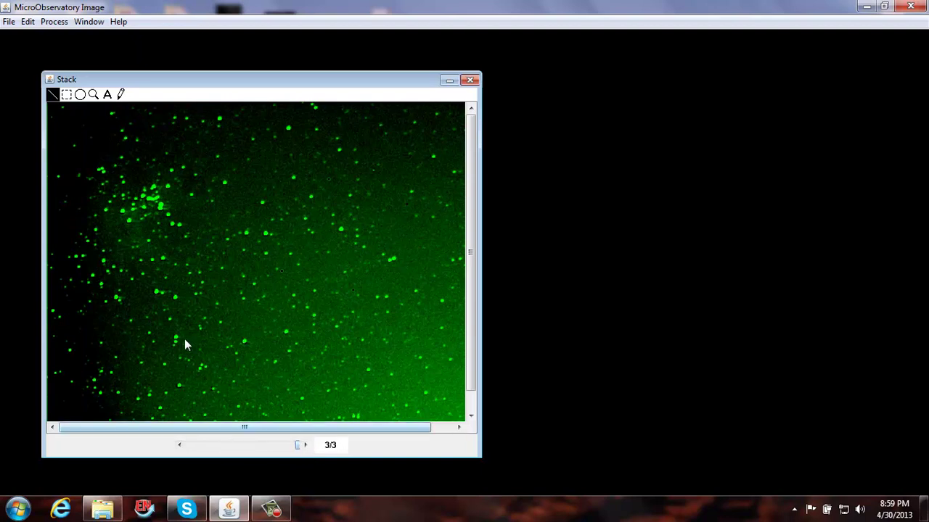
Start Shift with EagleNub_red_darksub.FITS as the background and EagleNub_green_darksub.FITS as the foreground.
click(54, 23)
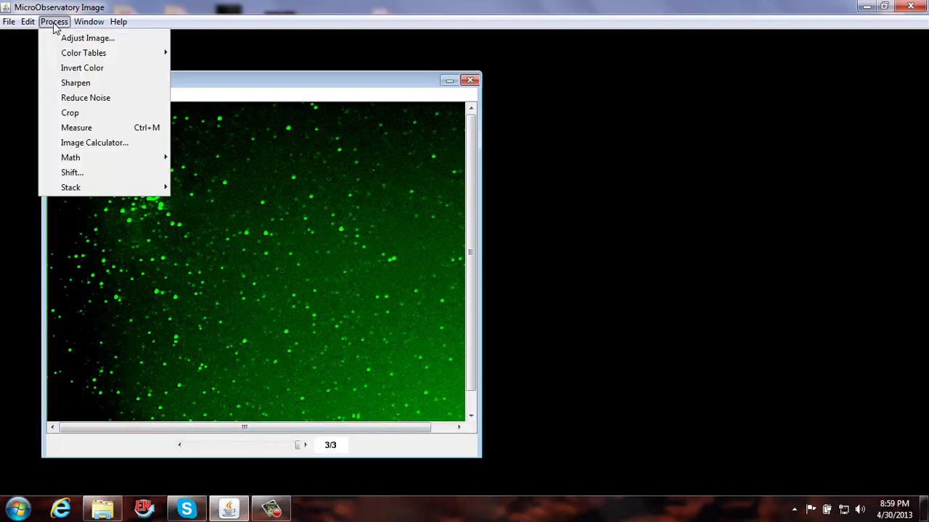
click(71, 174)
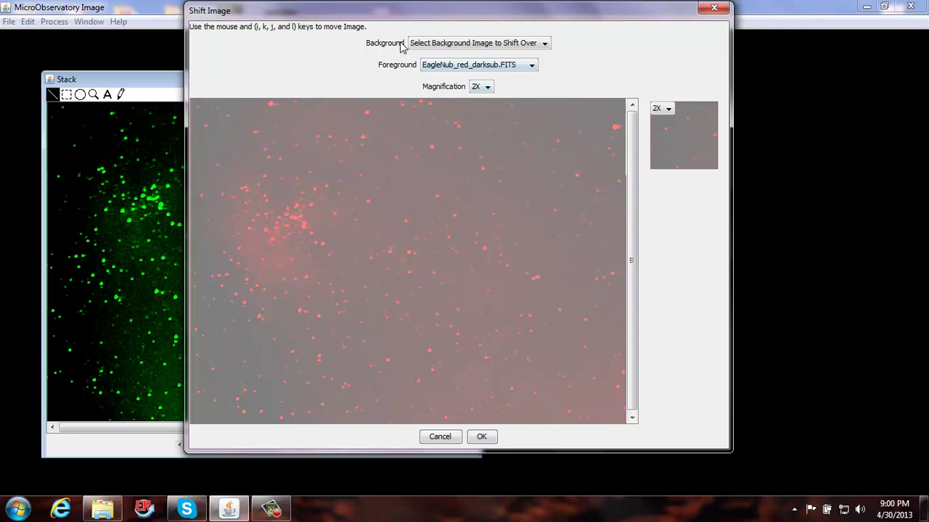
click(491, 45)
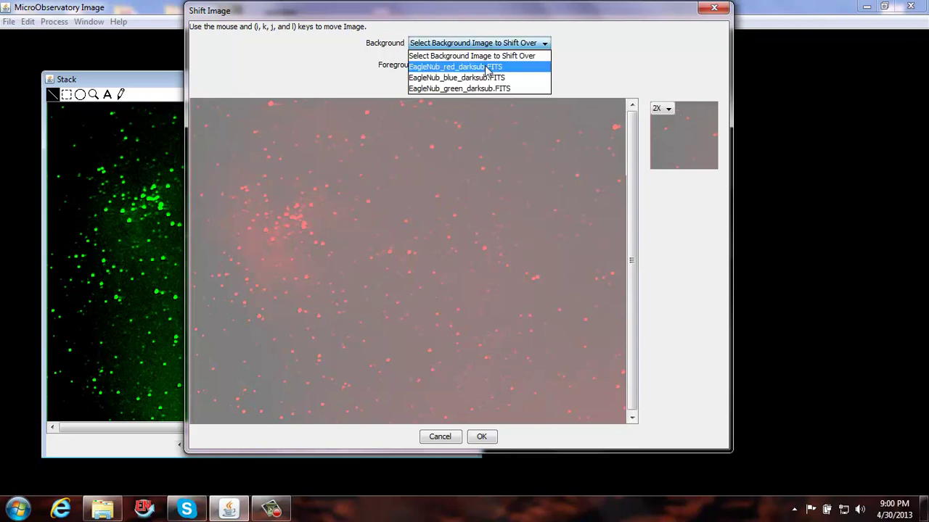
click(486, 67)
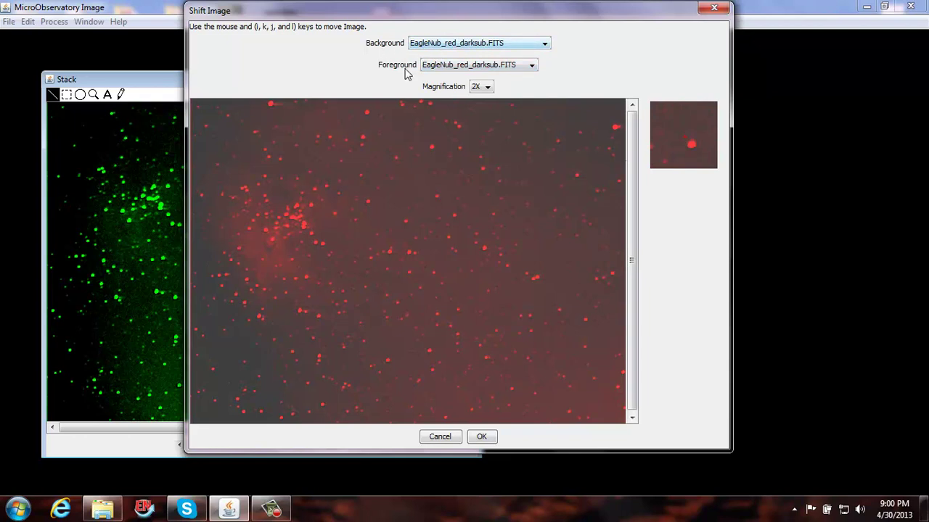
click(486, 67)
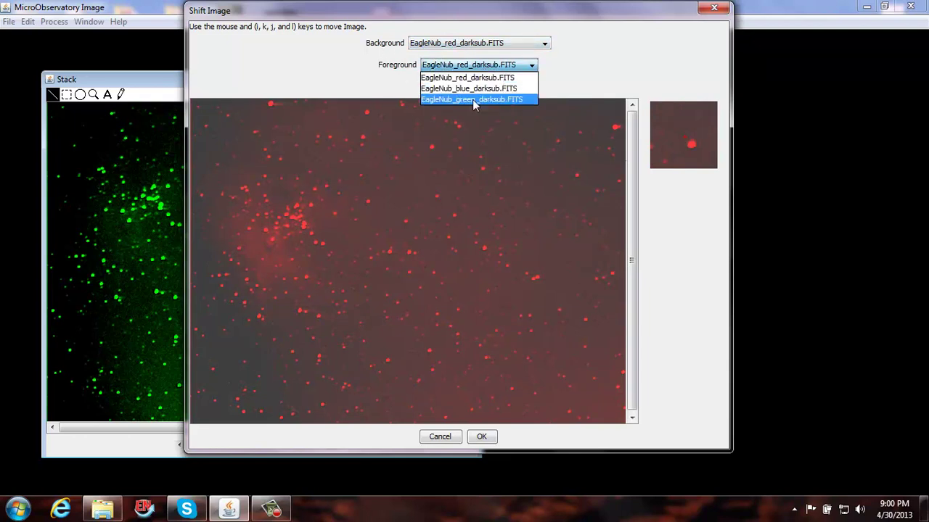
click(473, 100)
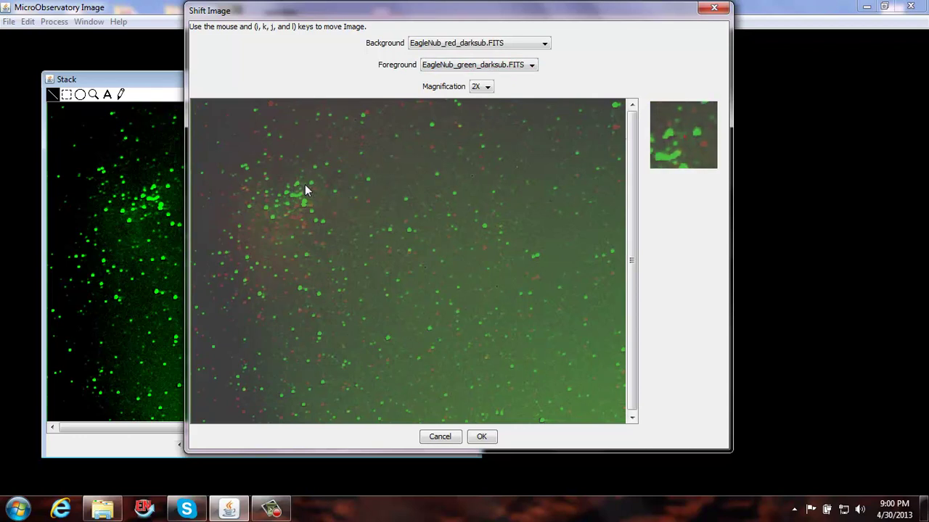
Shift the green foreground over the red background until their stars overlap, fine-tuning the alignment with the preview at 4X magnification.
mouse_move(338, 187)
mouse_down()
mouse_move(339, 199)
mouse_move(340, 190)
mouse_up()
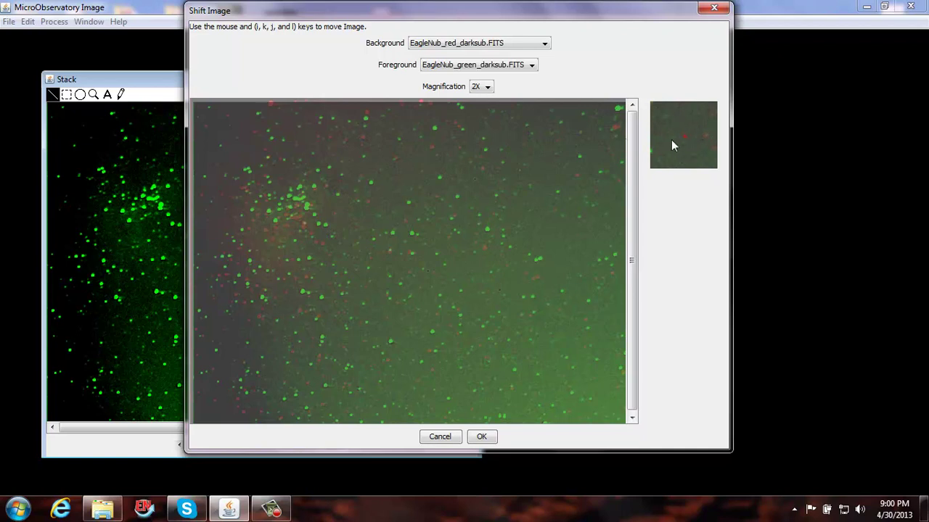
click(487, 87)
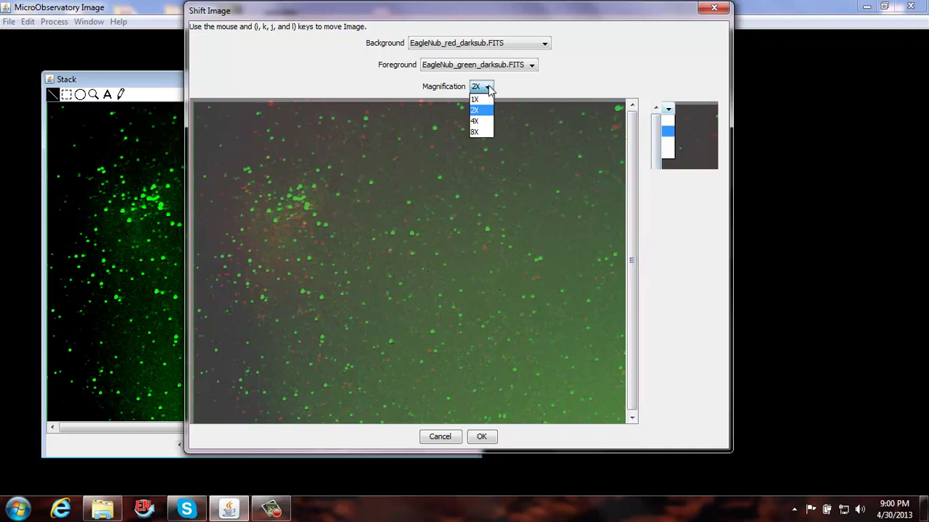
click(482, 121)
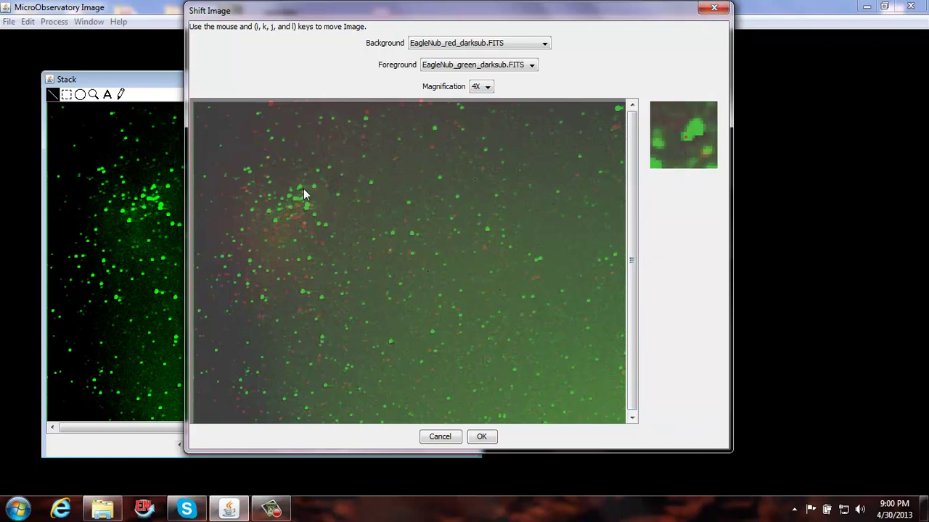
drag(307, 196, 308, 207)
mouse_move(306, 220)
mouse_down()
mouse_move(302, 234)
mouse_move(306, 214)
mouse_up()
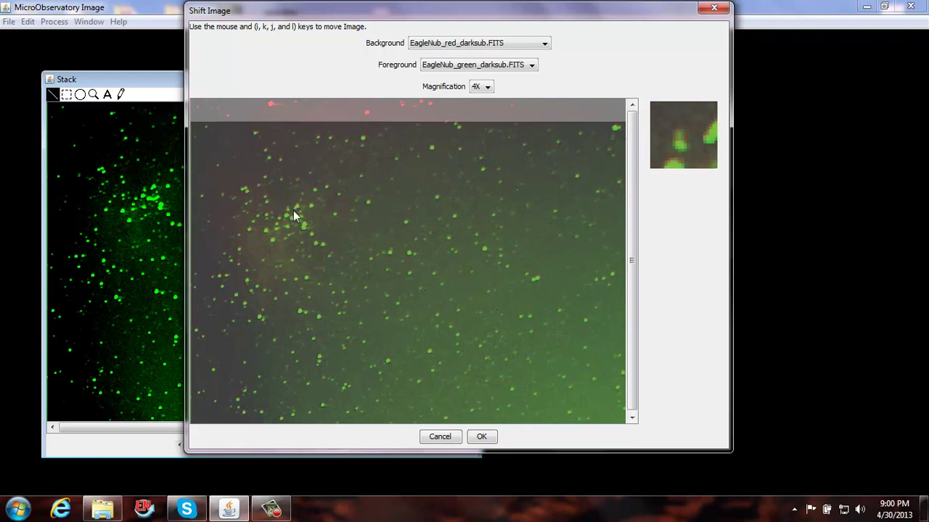
key(i)
key(i)
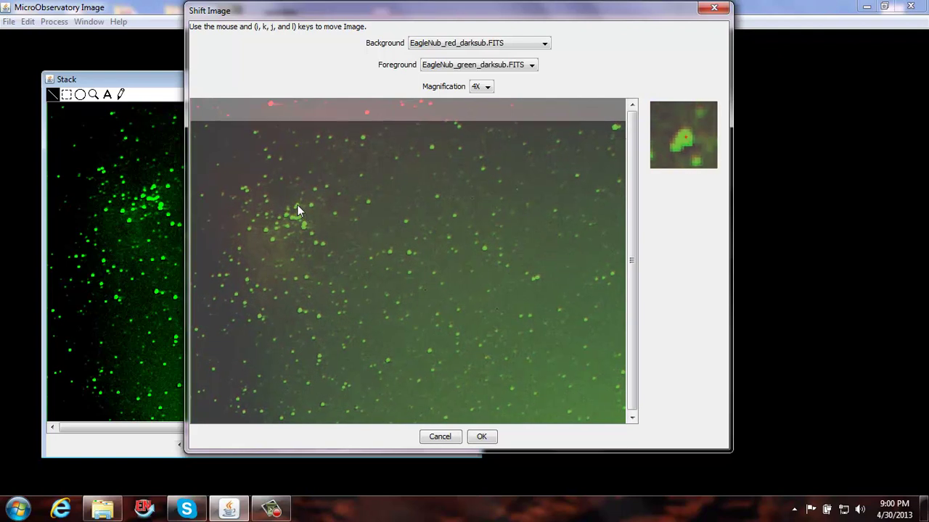
key(j)
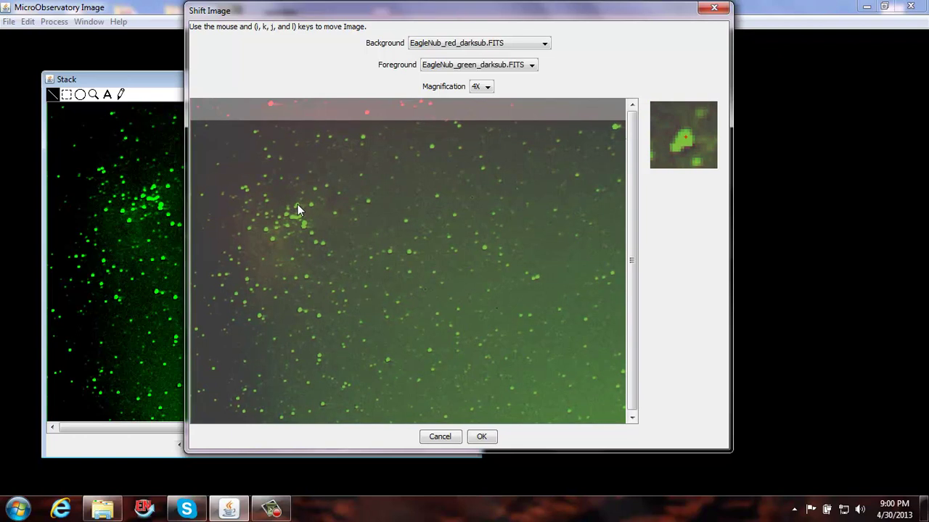
key(k)
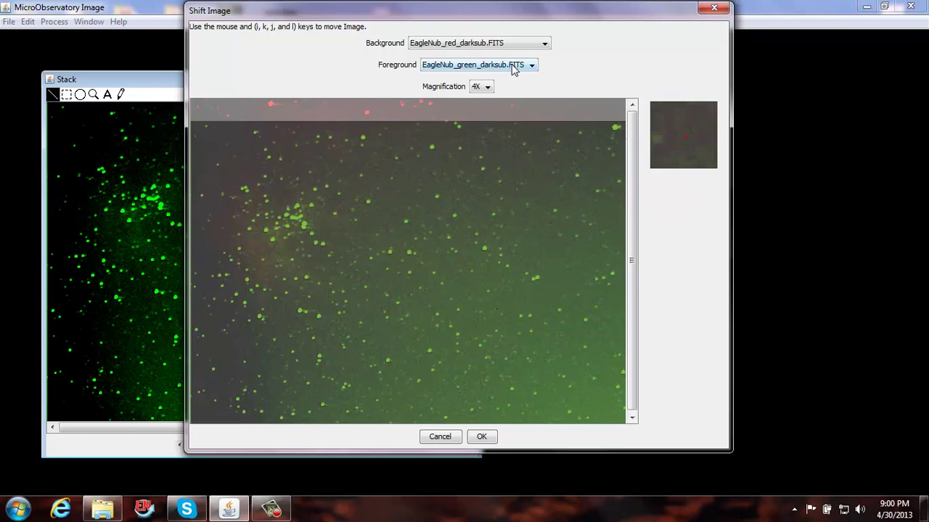
Set the foreground to EagleNub_blue_darksub.FITS, shift it until its stars overlap those of the red background, and apply the shifts.
click(456, 67)
click(451, 90)
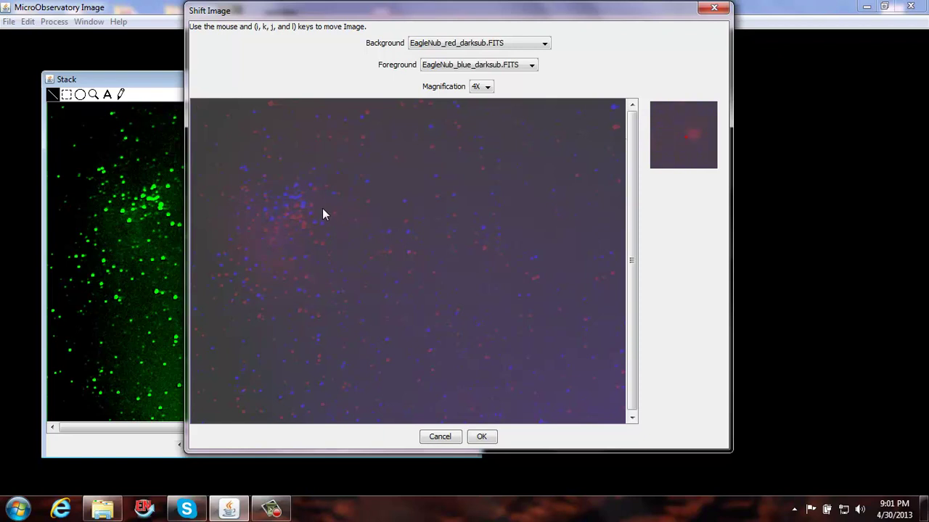
drag(322, 208, 323, 227)
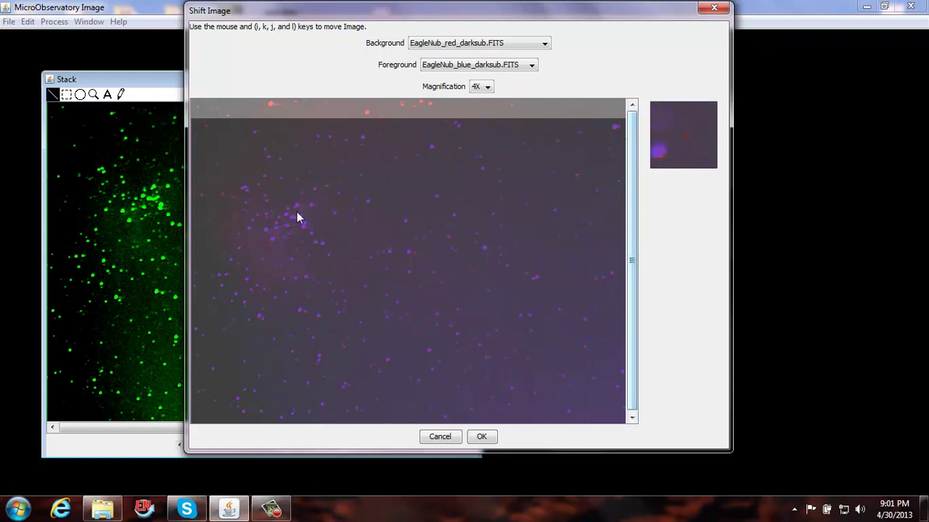
drag(296, 211, 297, 213)
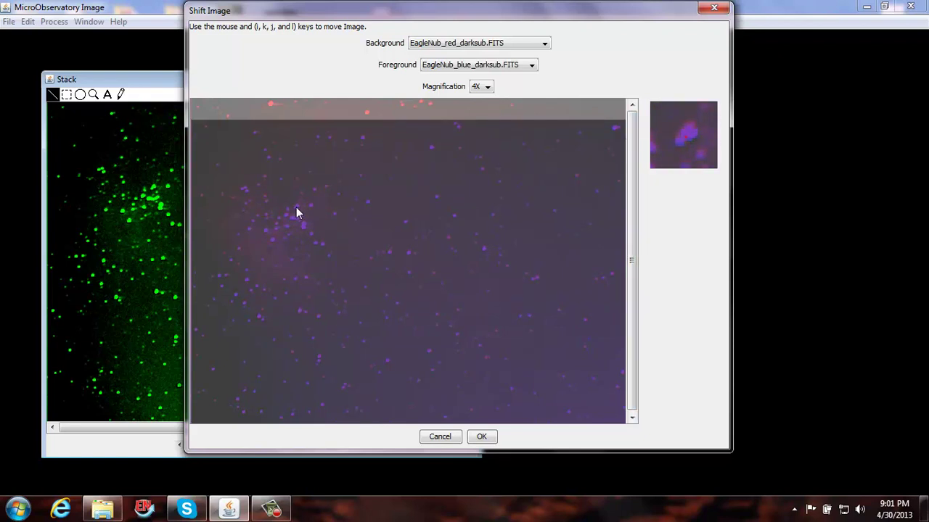
key(i)
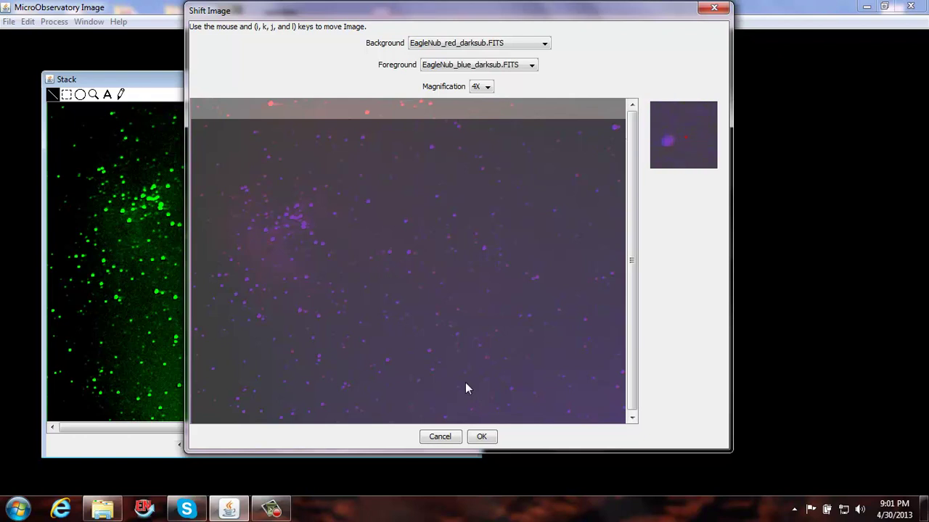
click(482, 438)
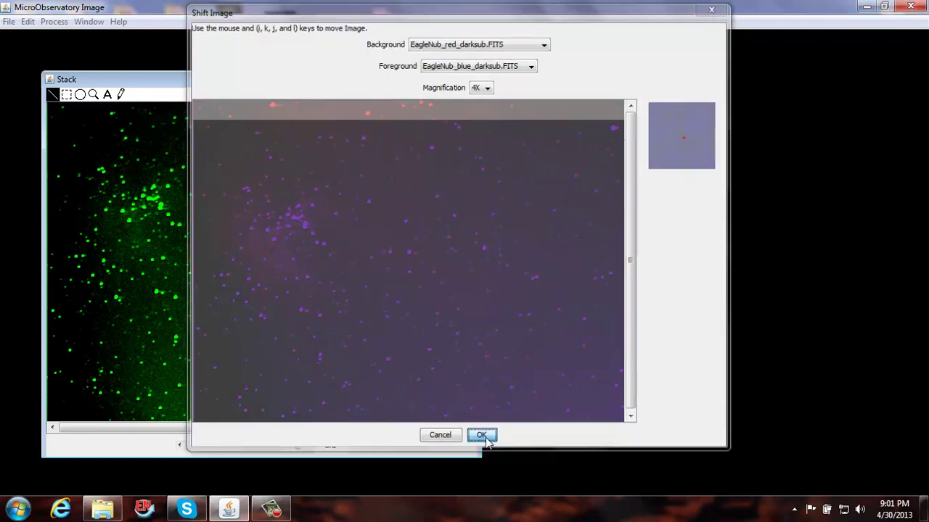
Step back and forth through the red, blue and green slices of the stack to check that their stars line up.
click(179, 445)
click(180, 446)
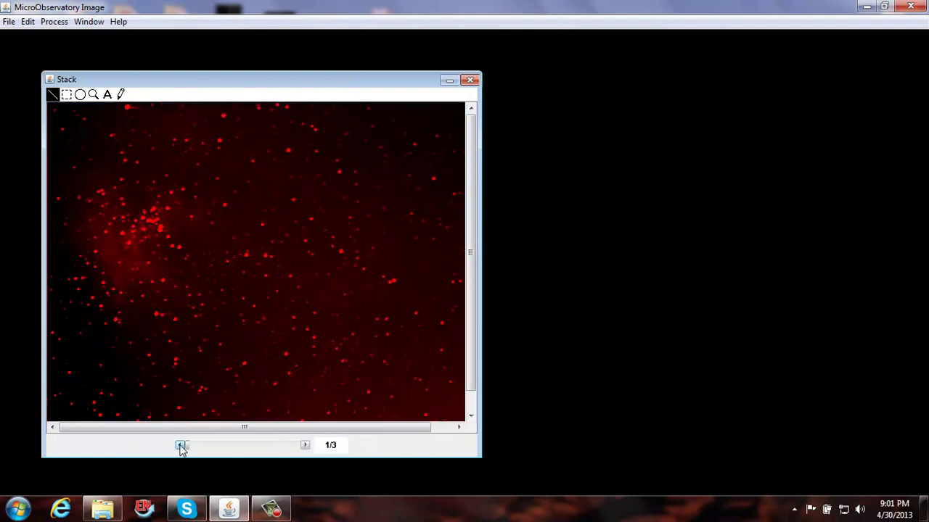
click(306, 446)
click(306, 447)
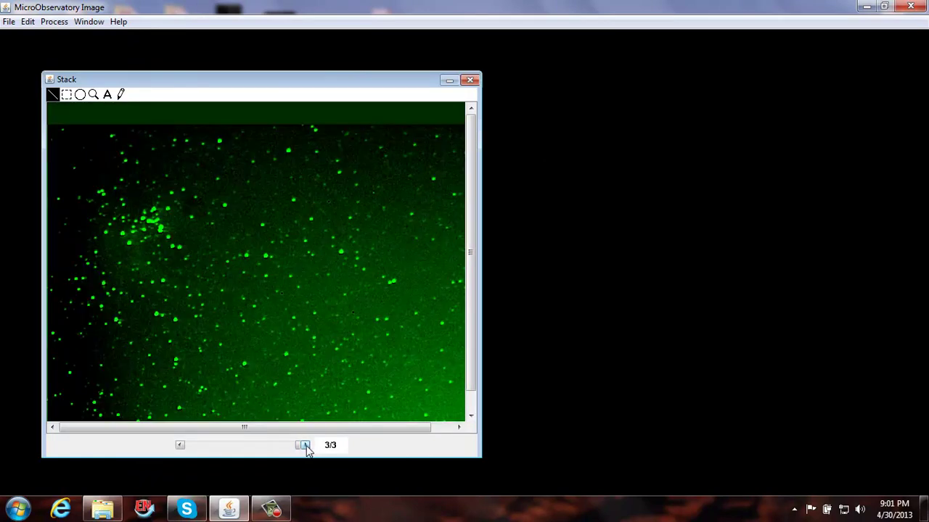
click(180, 445)
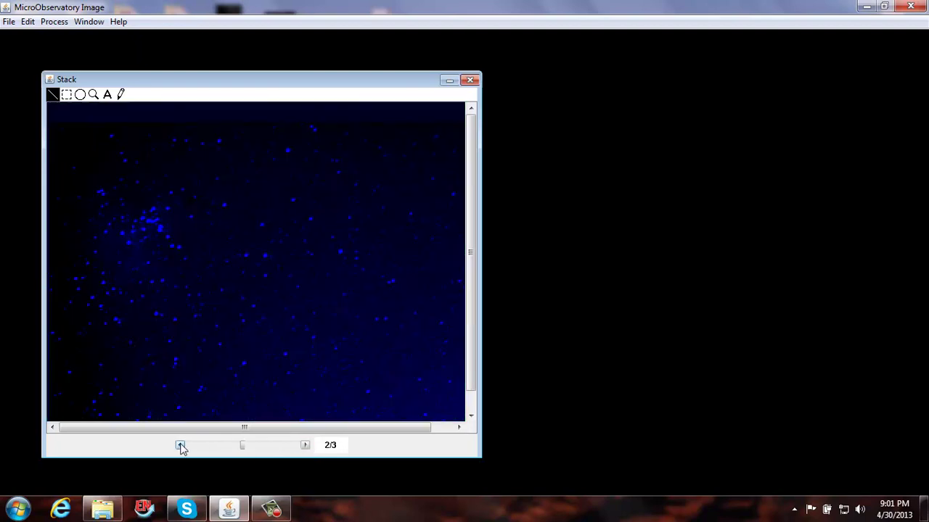
click(180, 445)
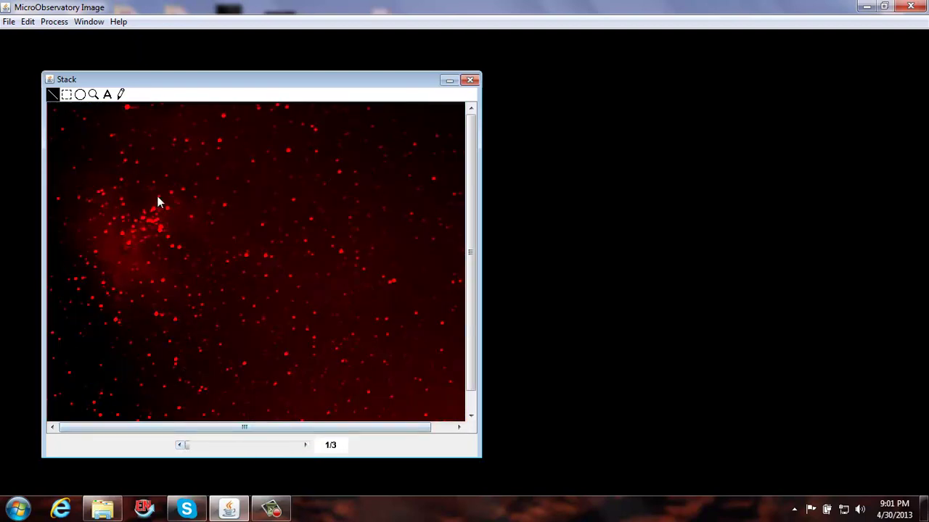
Convert the aligned three-slice stack to a combined RGB image.
click(58, 22)
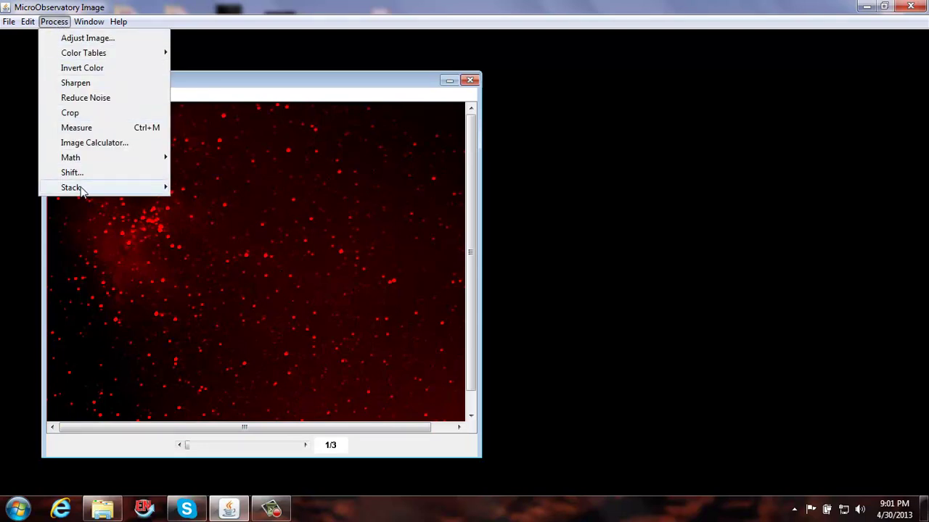
mouse_move(82, 191)
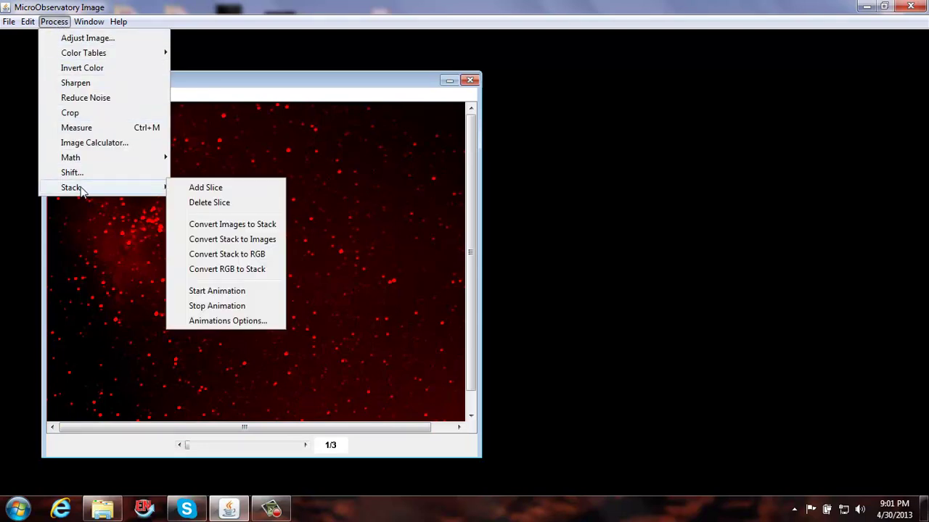
click(211, 259)
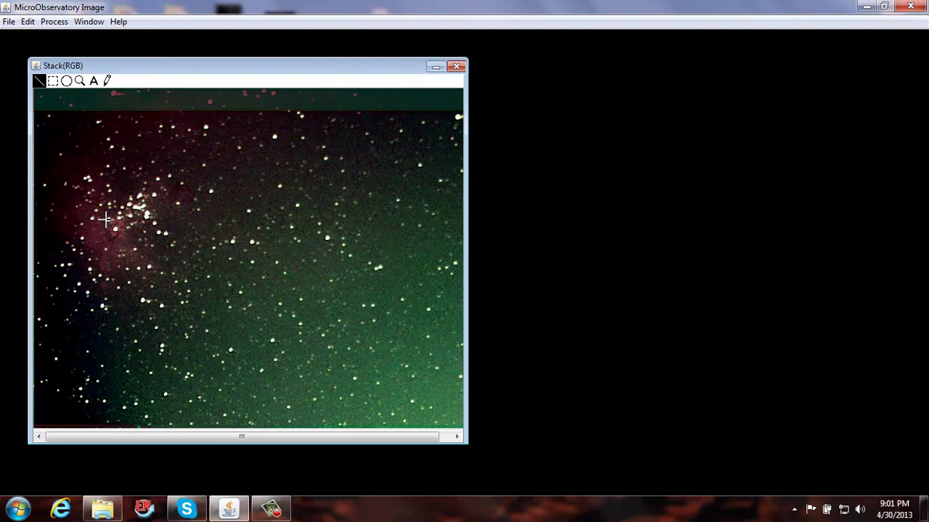
mouse_move(146, 173)
mouse_down()
mouse_move(78, 172)
mouse_move(86, 271)
mouse_move(148, 171)
mouse_move(140, 176)
mouse_up()
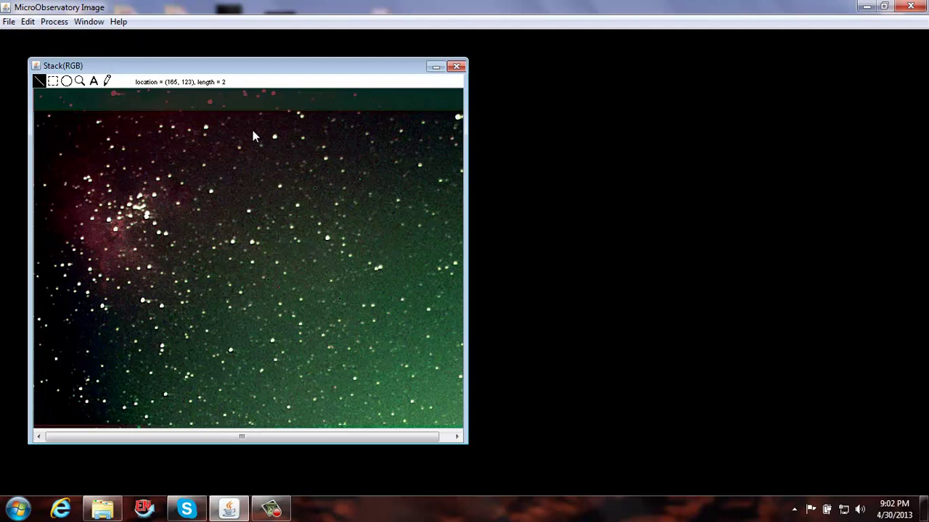
Save the RGB image as a GIF in MicroObservatory Images, named with the author's name plus _EagleNebula.GIF, and bring the saved copy to the front.
drag(73, 67, 75, 68)
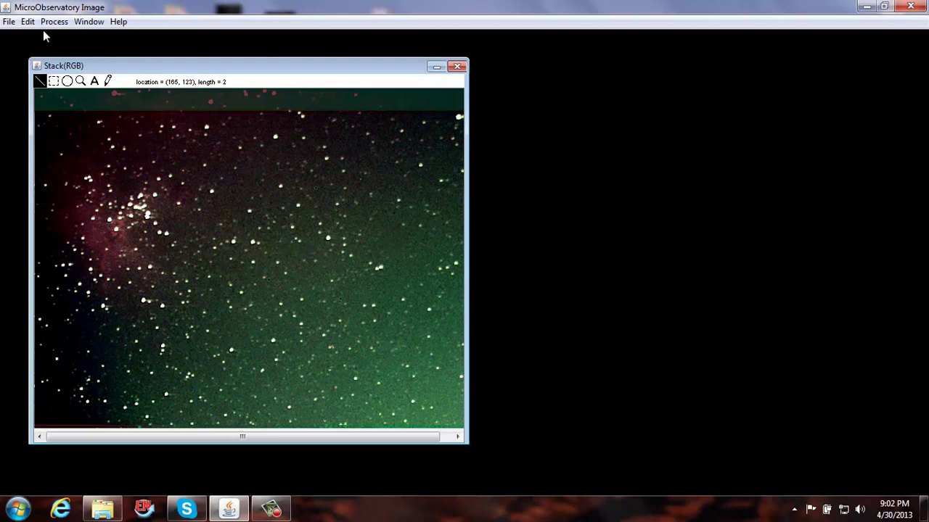
click(9, 23)
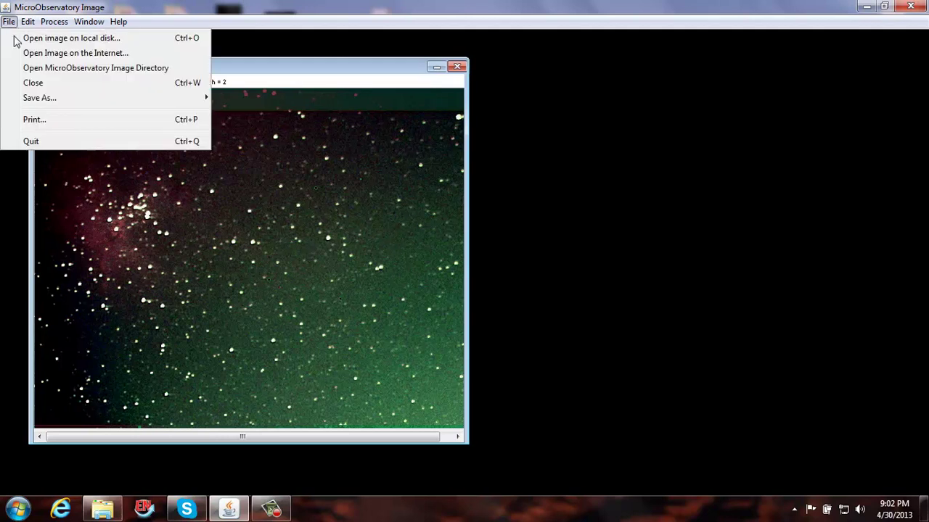
mouse_move(33, 98)
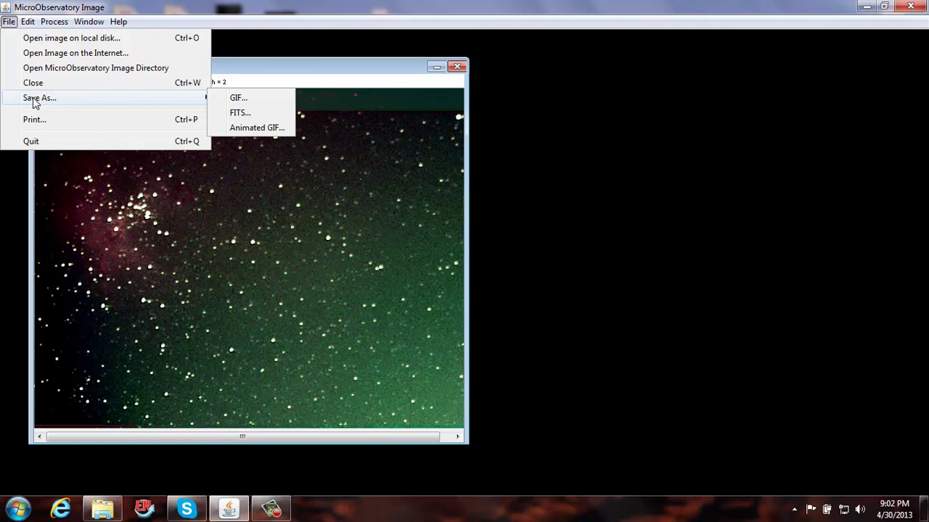
click(237, 99)
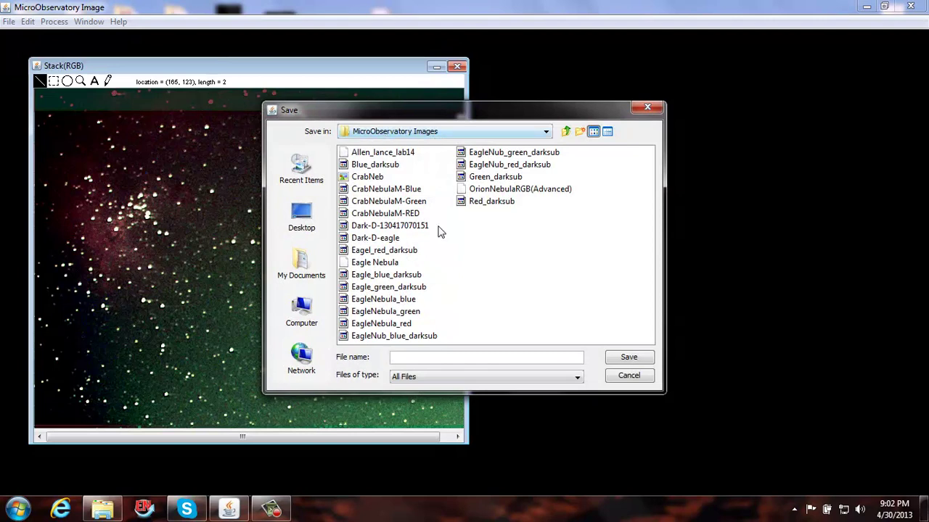
click(427, 356)
text(Colby_EagleNebula)
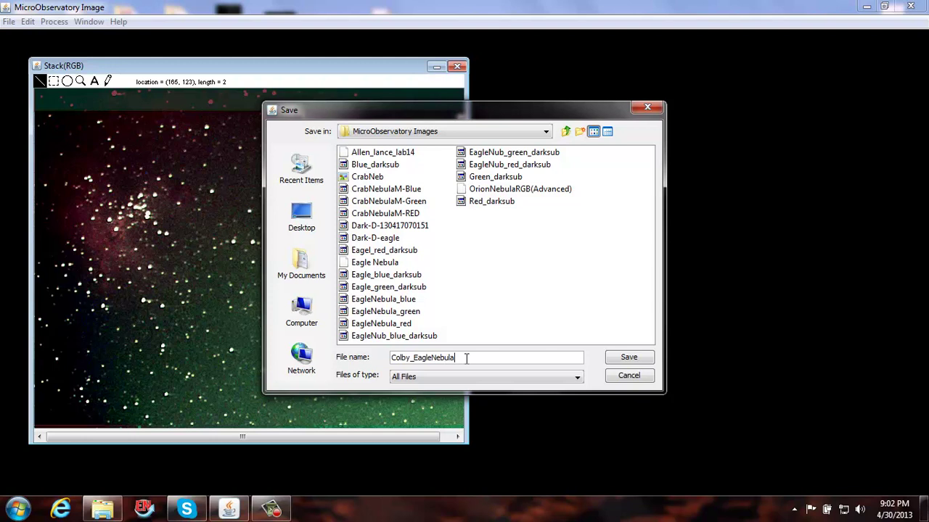
text(.GIF)
click(628, 358)
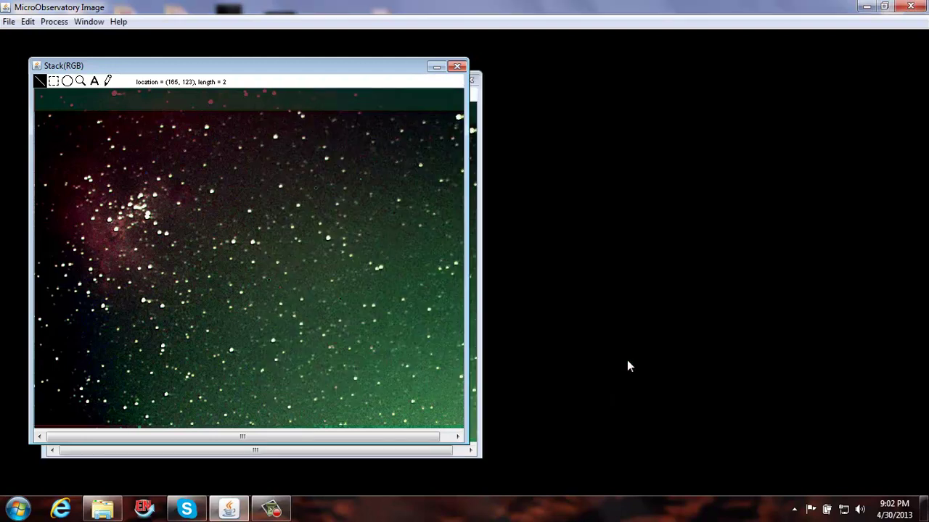
click(477, 163)
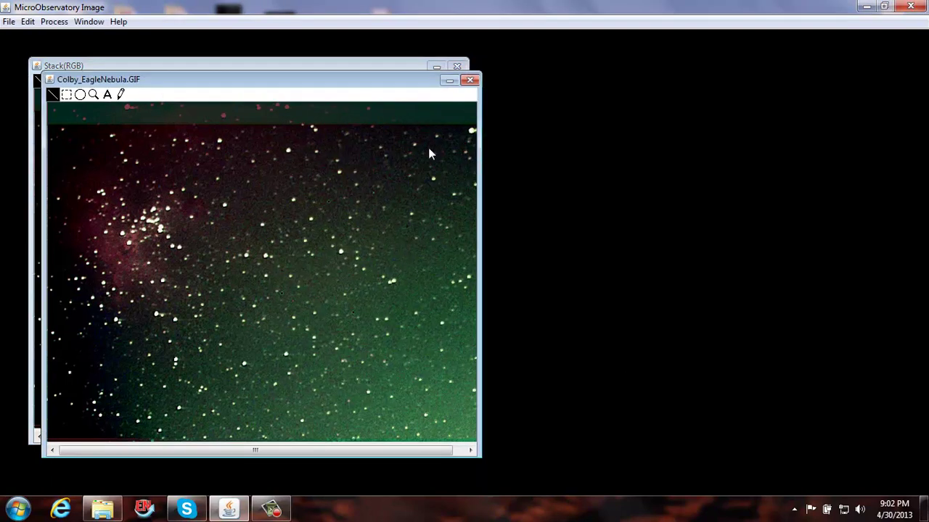